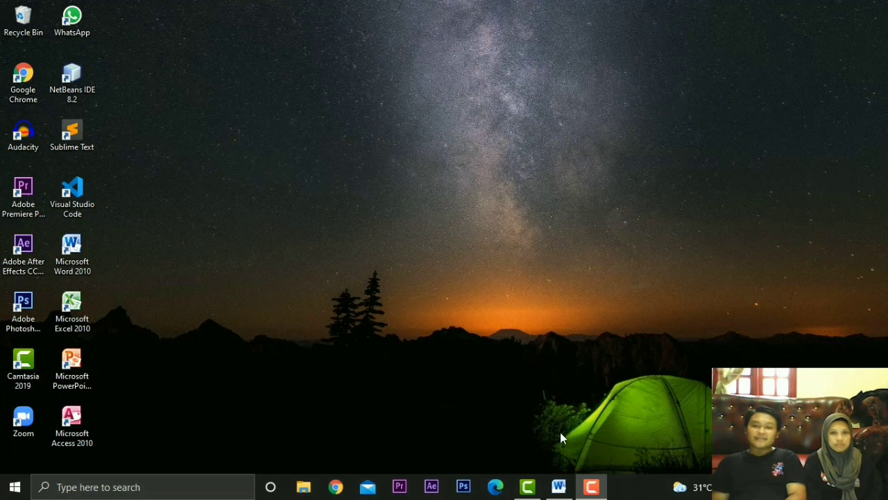
Switch to the blank Word document, shrink its window to restored size and maximize it again
{"action": "left_click", "coordinate": [596, 492]}
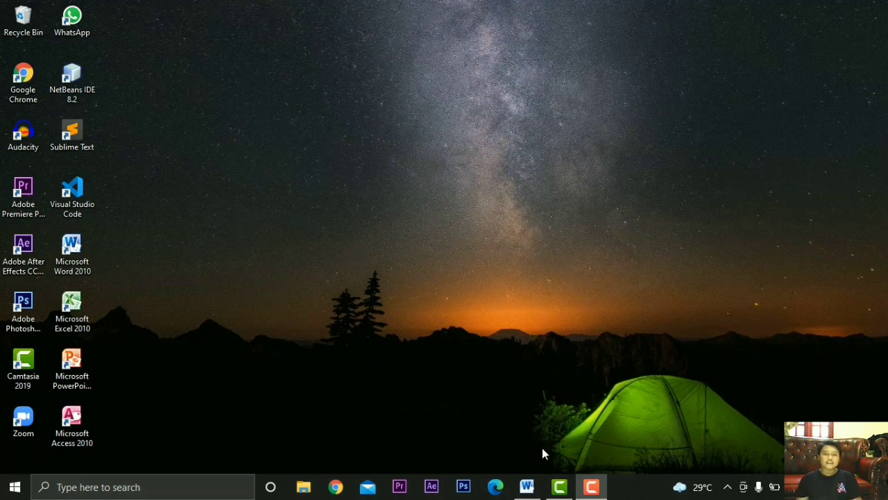
{"action": "left_click", "coordinate": [520, 492]}
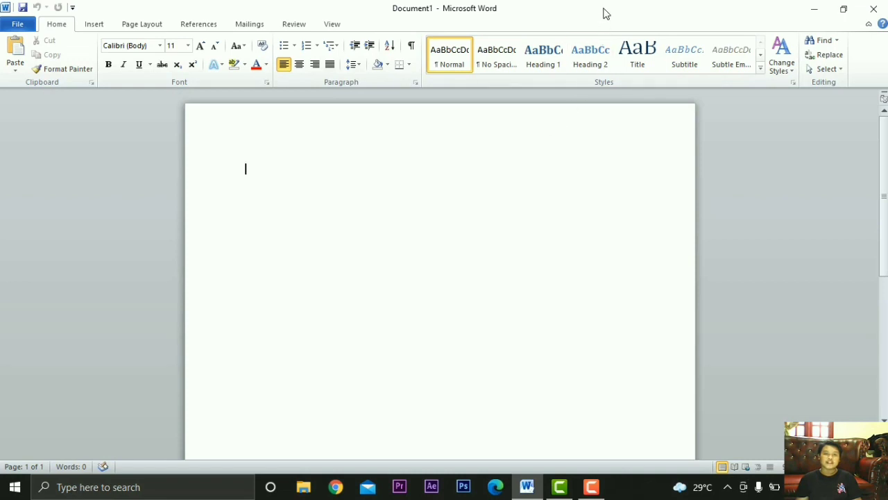
{"action": "double_click", "coordinate": [397, 15]}
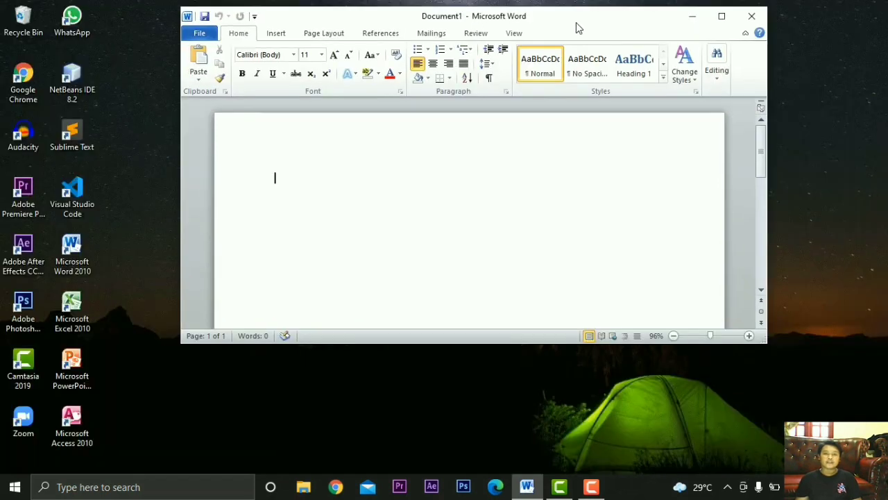
{"action": "left_click", "coordinate": [722, 16]}
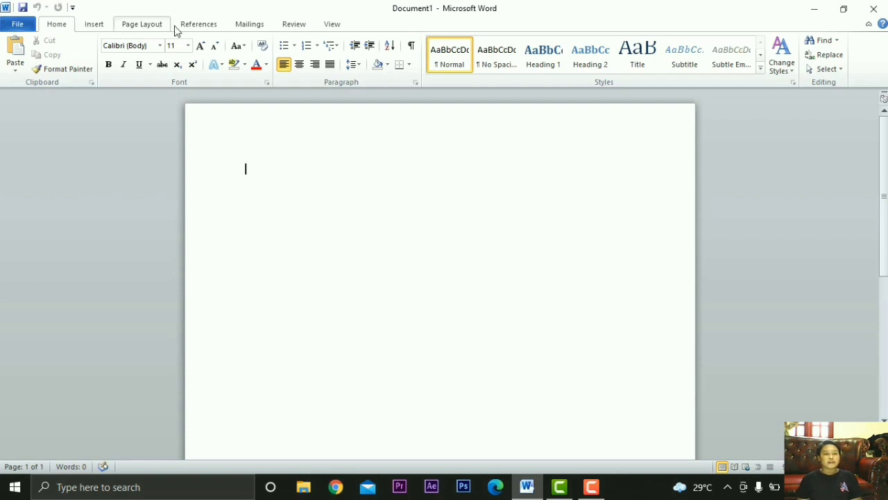
Examine the document's print settings, including the number of copies, the available printers and the page range options
{"action": "left_click", "coordinate": [17, 26]}
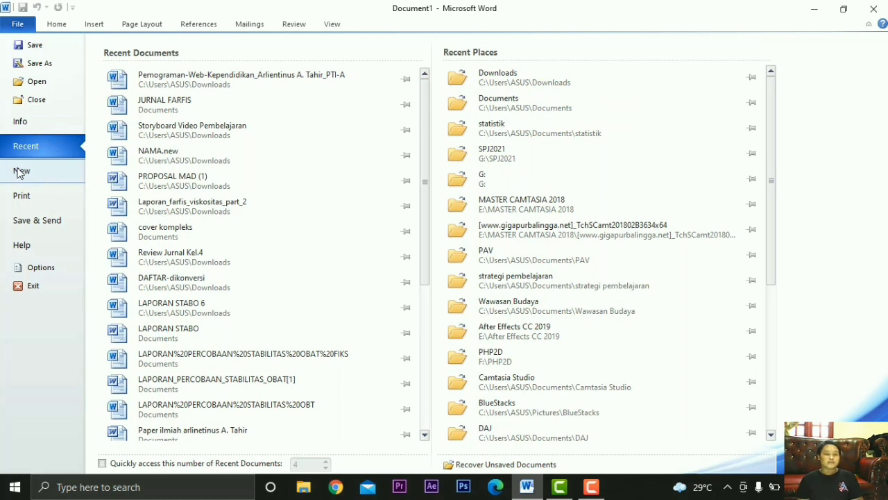
{"action": "left_click", "coordinate": [58, 199]}
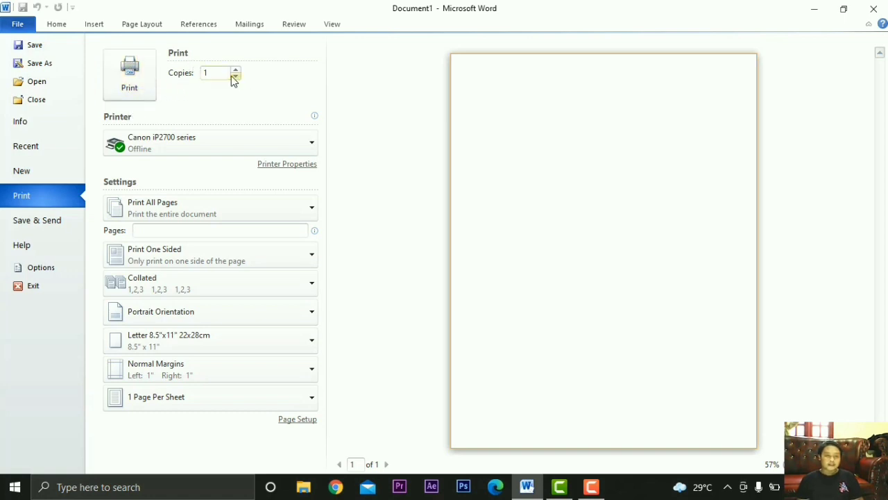
{"action": "double_click", "coordinate": [213, 73]}
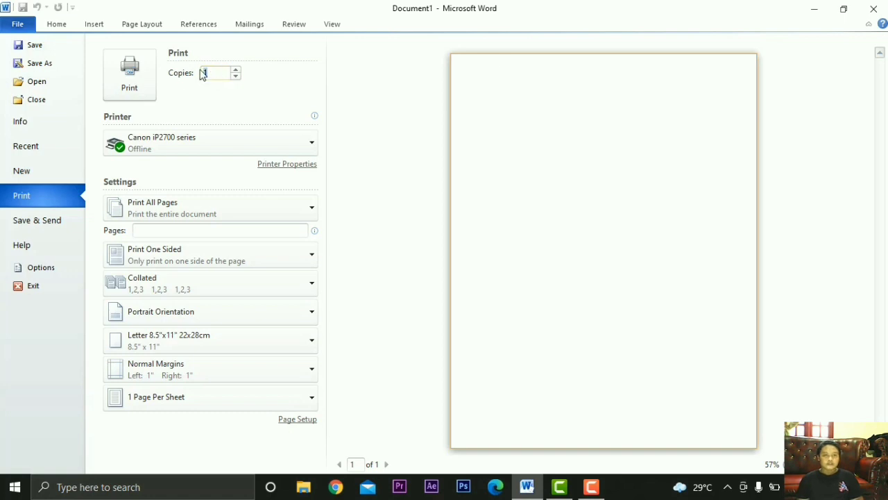
{"action": "left_click", "coordinate": [206, 73]}
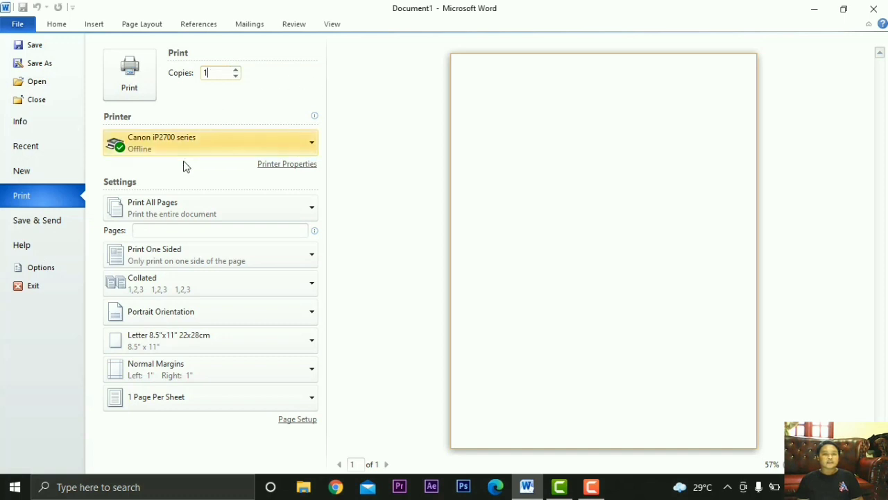
{"action": "left_click", "coordinate": [302, 151]}
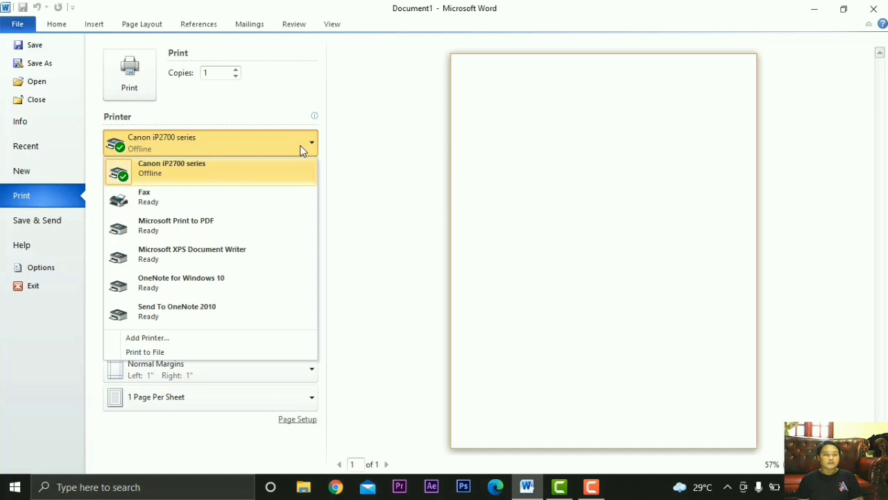
{"action": "left_click", "coordinate": [302, 151]}
{"action": "left_click", "coordinate": [301, 149]}
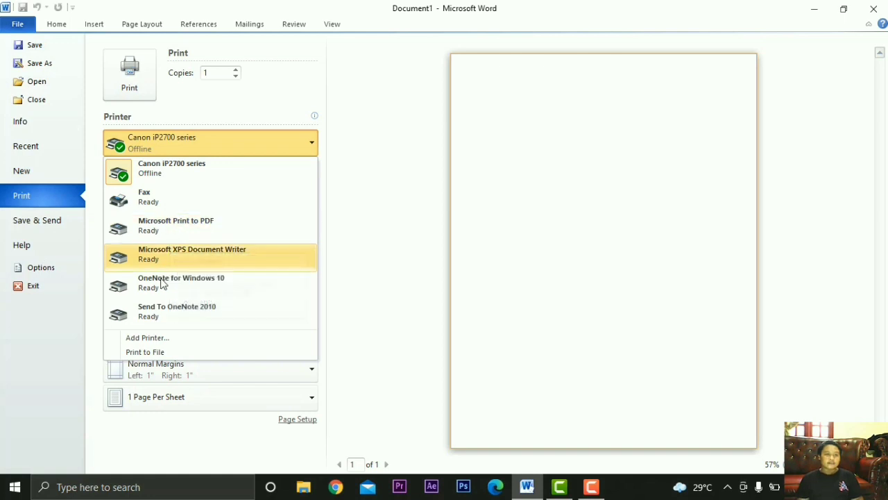
{"action": "left_click", "coordinate": [220, 144]}
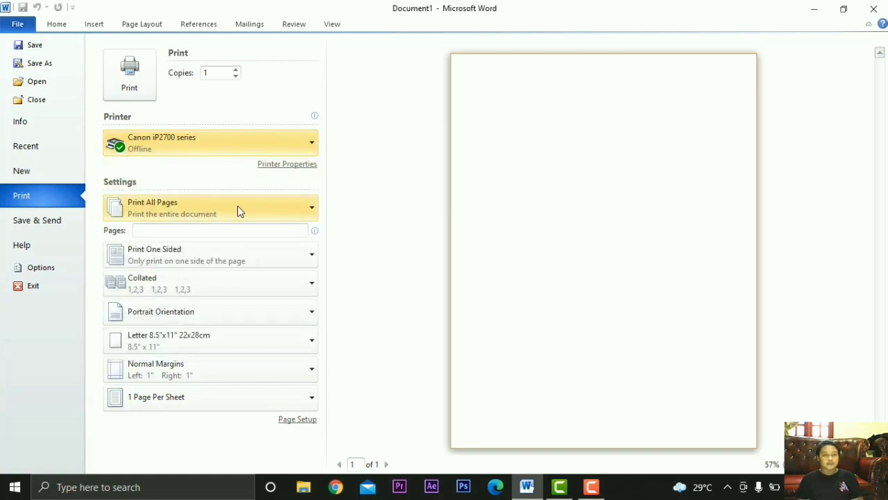
{"action": "left_click", "coordinate": [300, 207]}
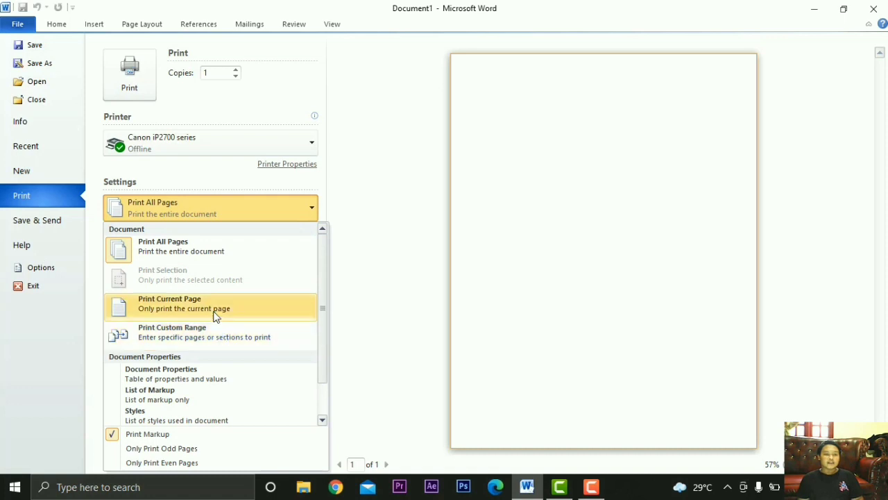
{"action": "left_click", "coordinate": [244, 210]}
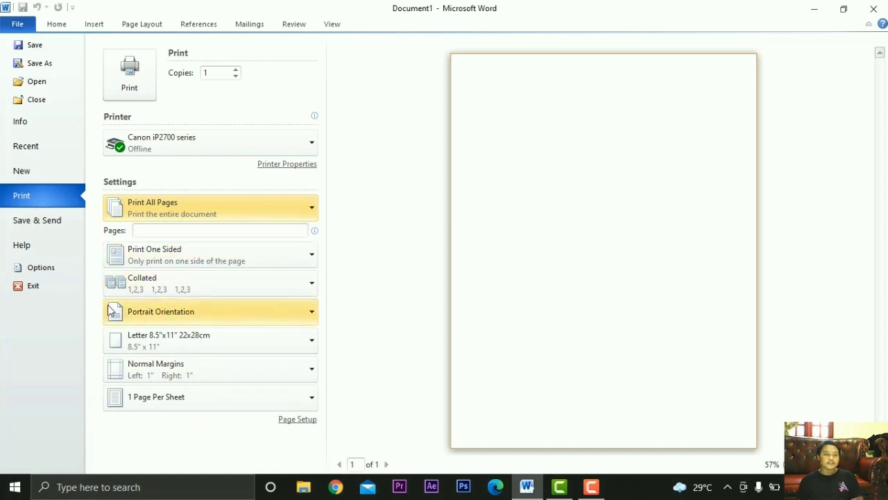
Set the interface color scheme to Black in the general Word options
{"action": "left_click", "coordinate": [43, 268]}
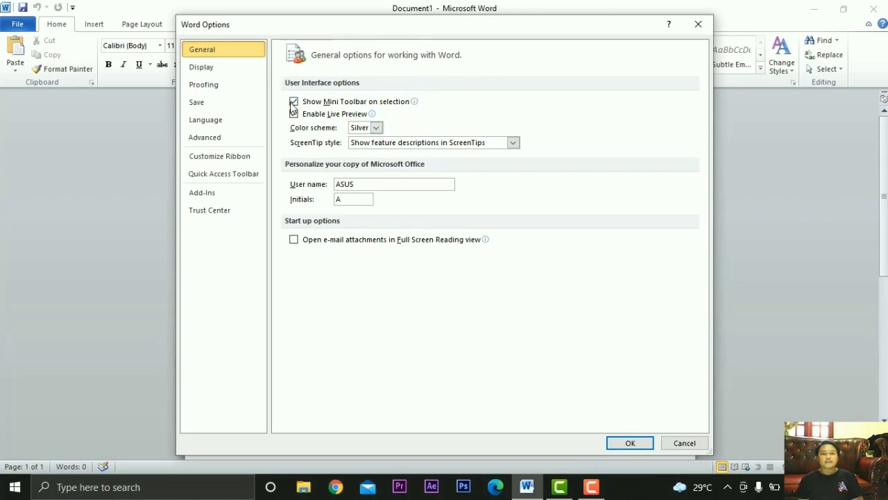
{"action": "left_click", "coordinate": [377, 128]}
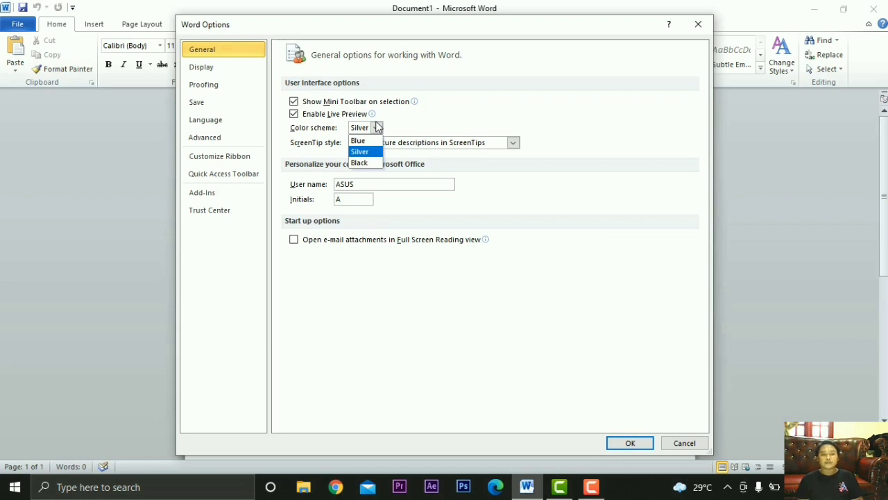
{"action": "left_click", "coordinate": [373, 164]}
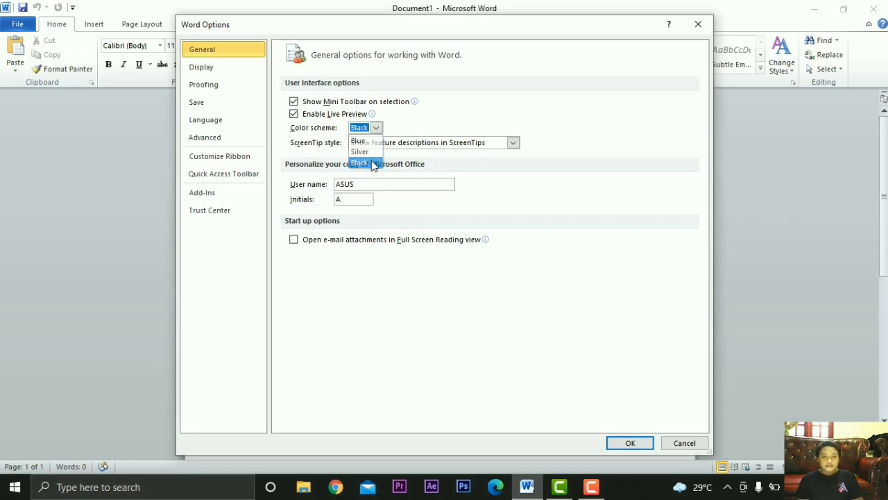
{"action": "left_click", "coordinate": [630, 444]}
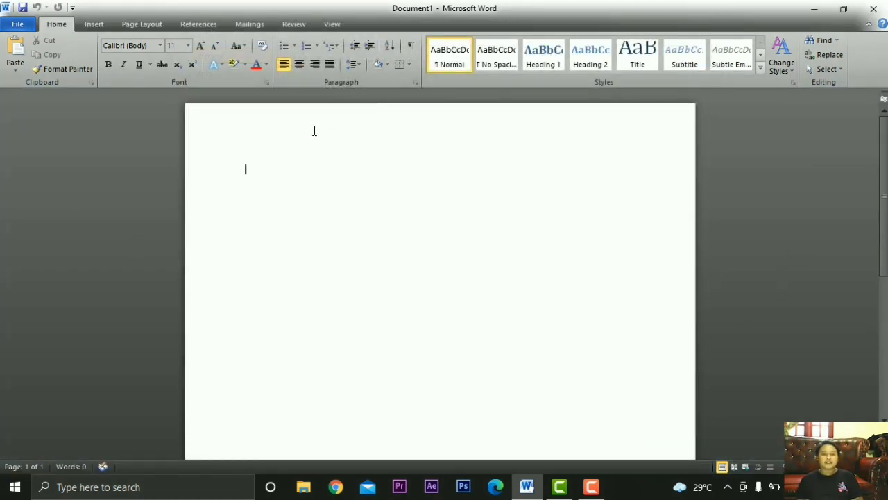
Return the interface color scheme to Silver in the general Word options
{"action": "left_click", "coordinate": [3, 24]}
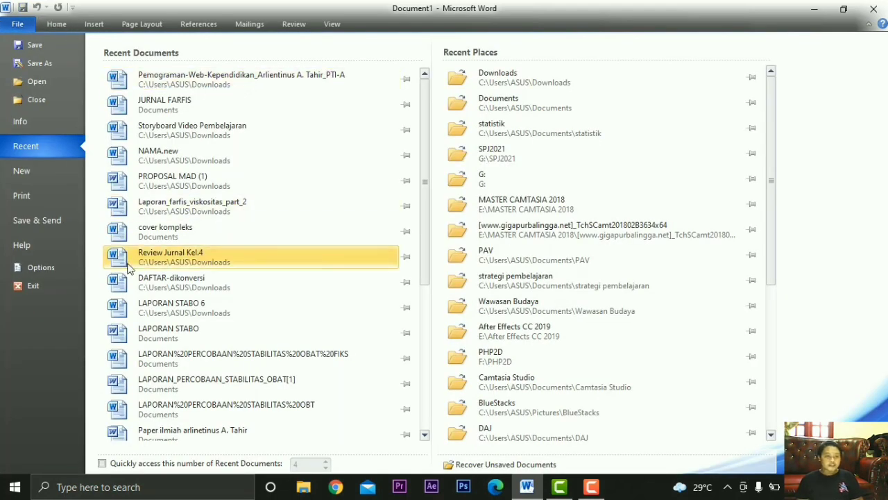
{"action": "left_click", "coordinate": [66, 269]}
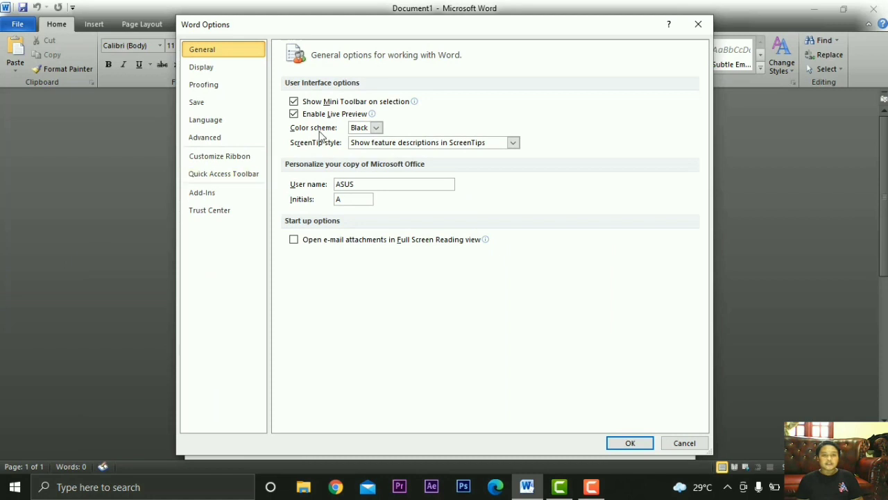
{"action": "left_click", "coordinate": [374, 129]}
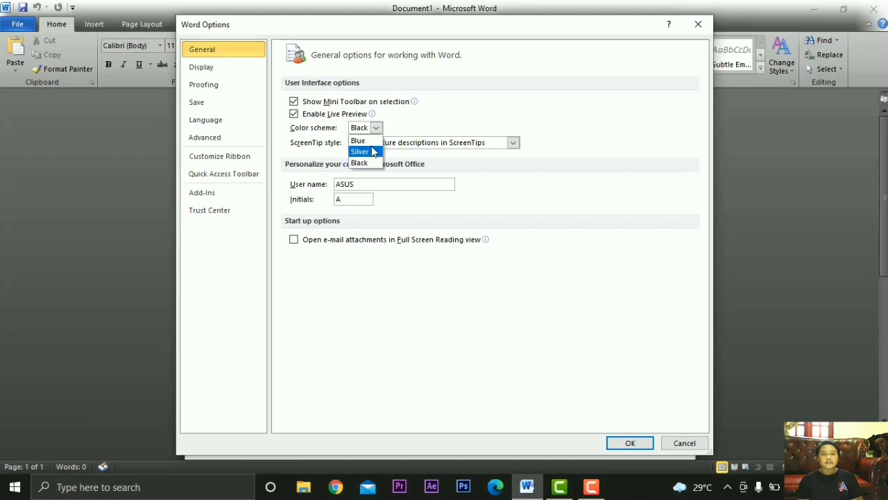
{"action": "left_click", "coordinate": [373, 151]}
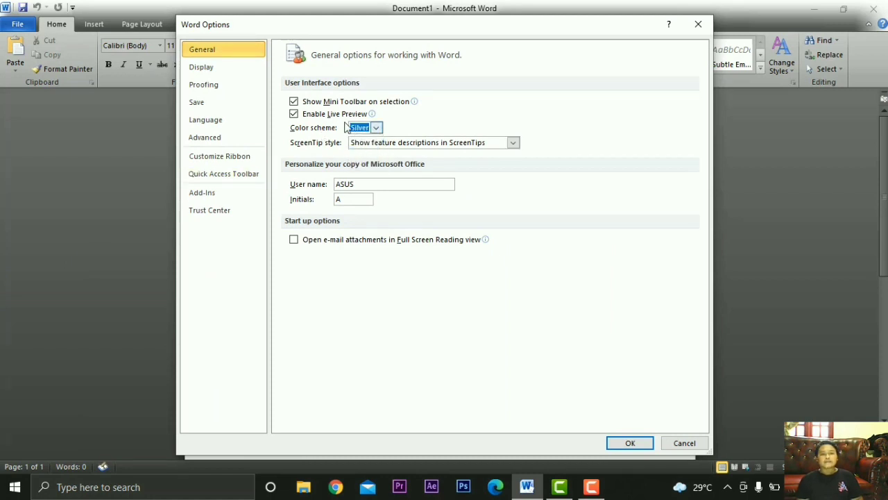
{"action": "left_click", "coordinate": [621, 444]}
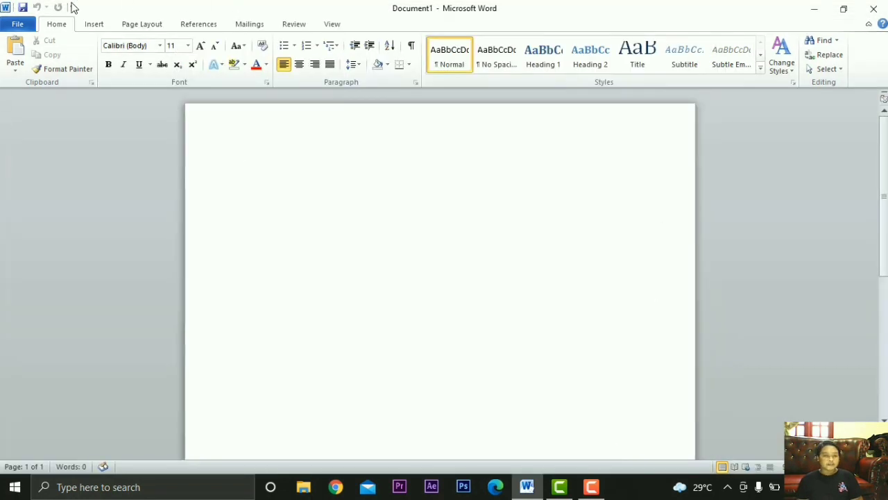
Enter the text "Belajar ms word 2010" on the first line of the blank document
{"action": "left_click", "coordinate": [18, 25]}
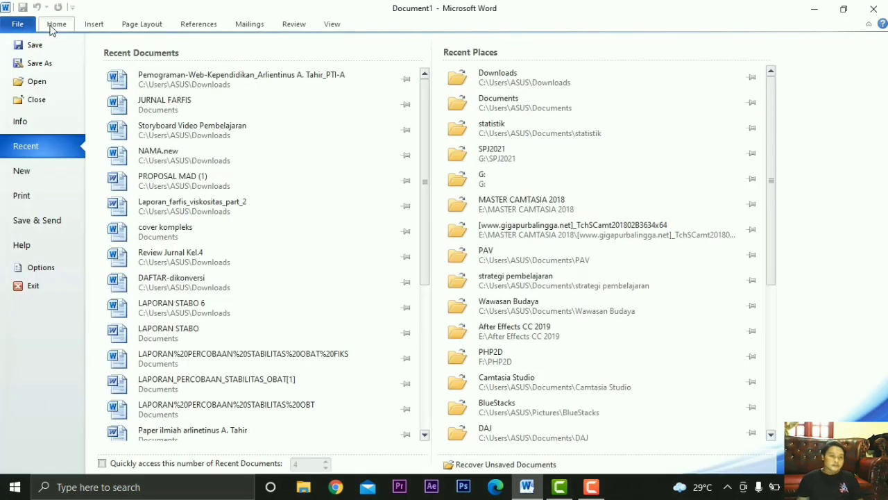
{"action": "left_click", "coordinate": [56, 25]}
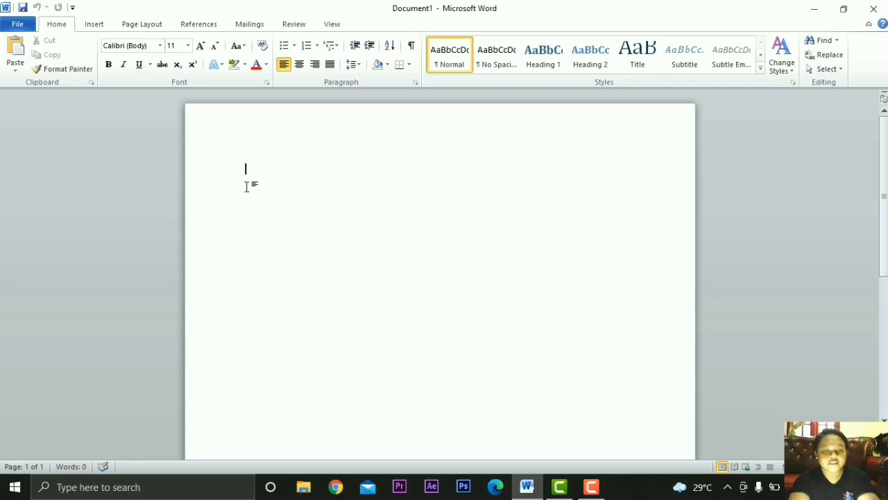
{"action": "type", "text": "Bel"}
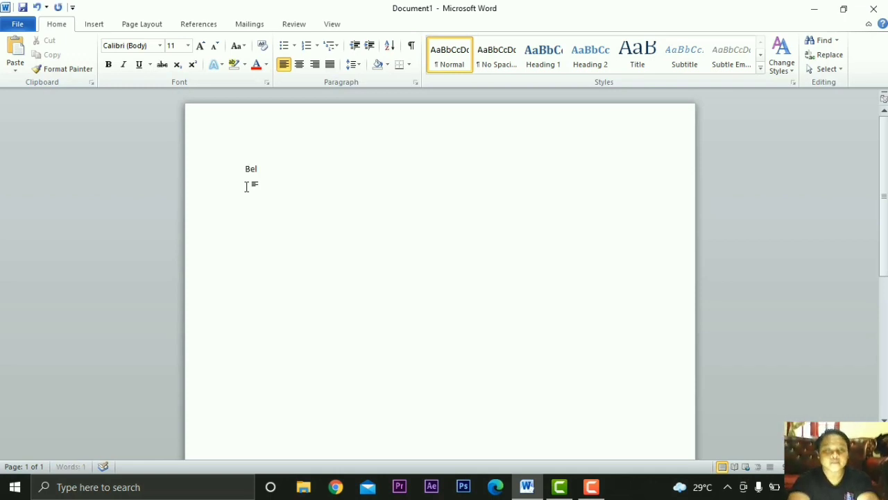
{"action": "type", "text": "ja"}
{"action": "key", "text": "BackSpace"}
{"action": "key", "text": "BackSpace"}
{"action": "type", "text": "aj"}
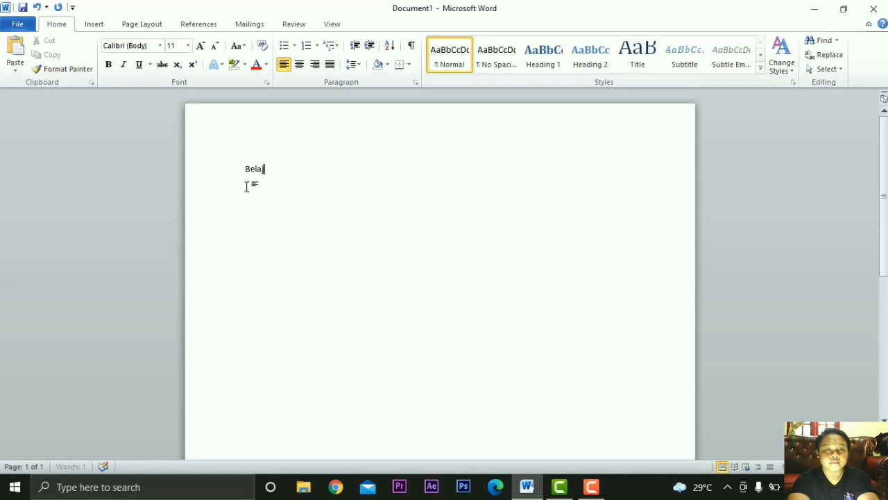
{"action": "type", "text": "ar"}
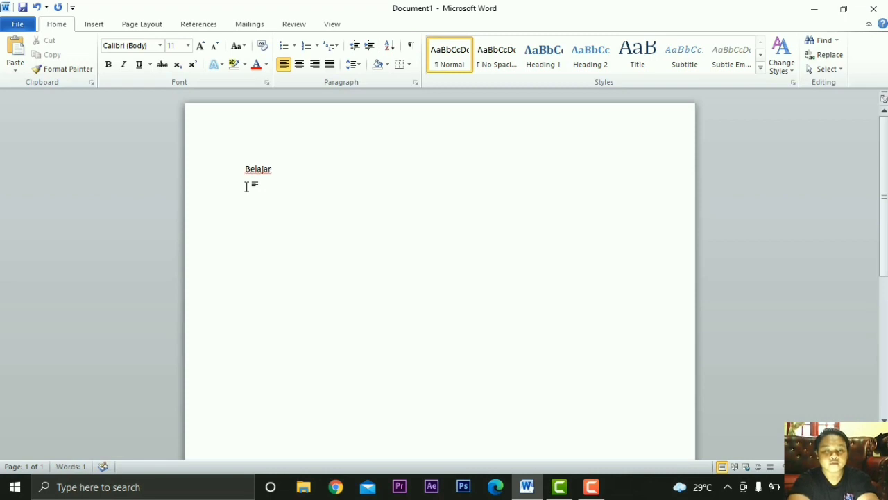
{"action": "type", "text": " word"}
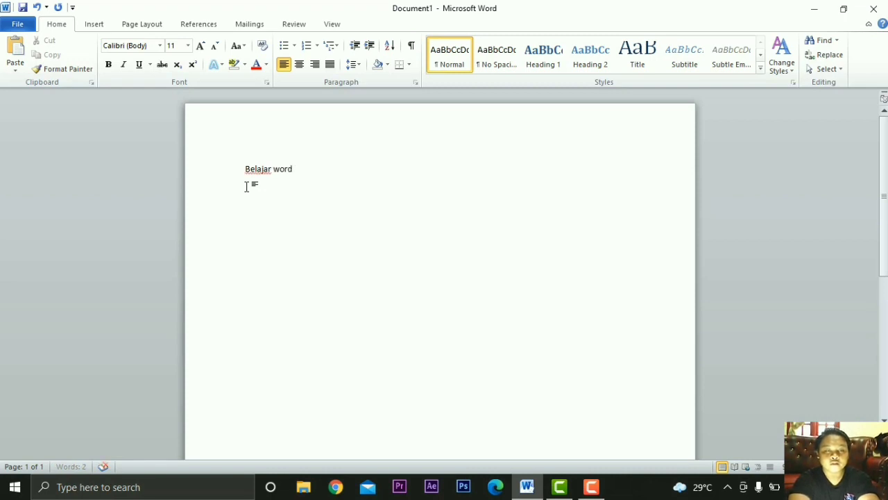
{"action": "type", "text": "o"}
{"action": "key", "text": "BackSpace"}
{"action": "key", "text": "BackSpace"}
{"action": "type", "text": "ms w"}
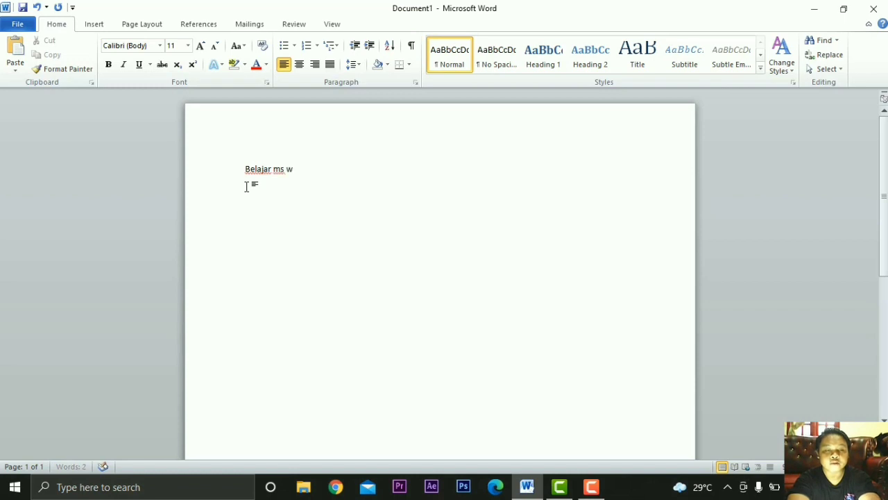
{"action": "type", "text": "ord 2010"}
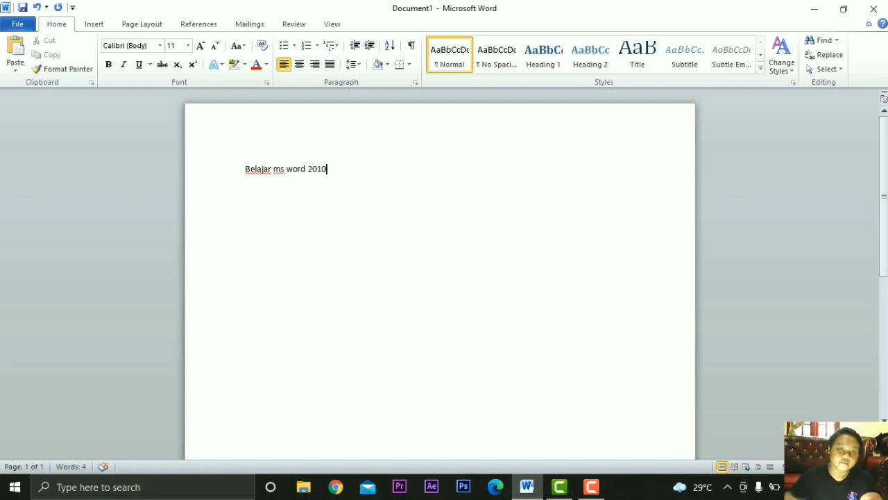
Cut the whole line "Belajar ms word 2010" from the document and undo the cut
{"action": "left_click_drag", "start_coordinate": [245, 170], "coordinate": [356, 170]}
{"action": "left_click", "coordinate": [357, 169]}
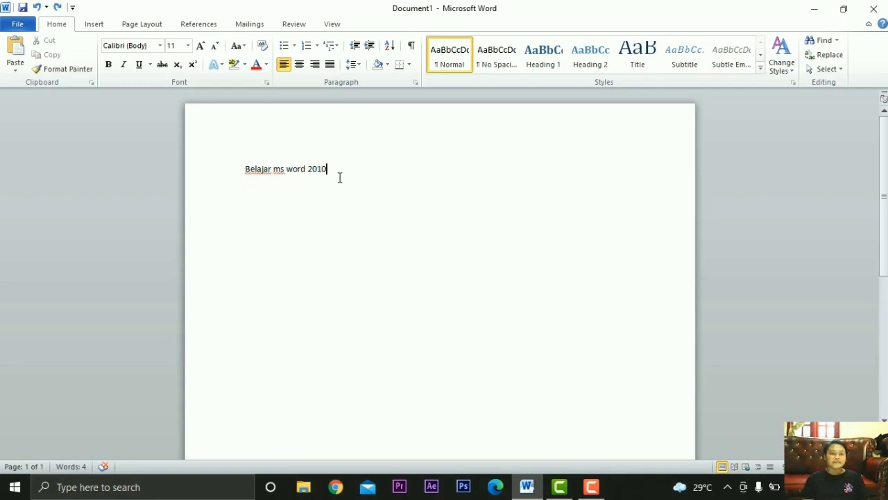
{"action": "left_click_drag", "start_coordinate": [340, 177], "coordinate": [244, 153]}
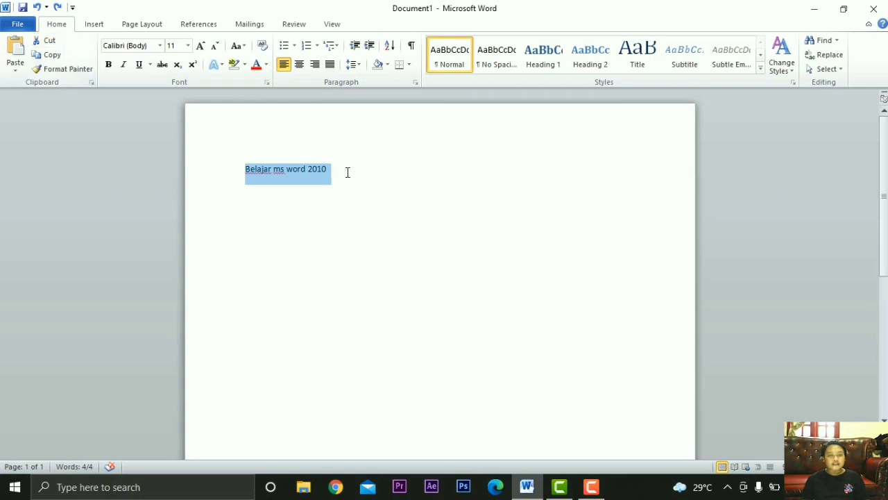
{"action": "left_click_drag", "start_coordinate": [348, 172], "coordinate": [246, 166]}
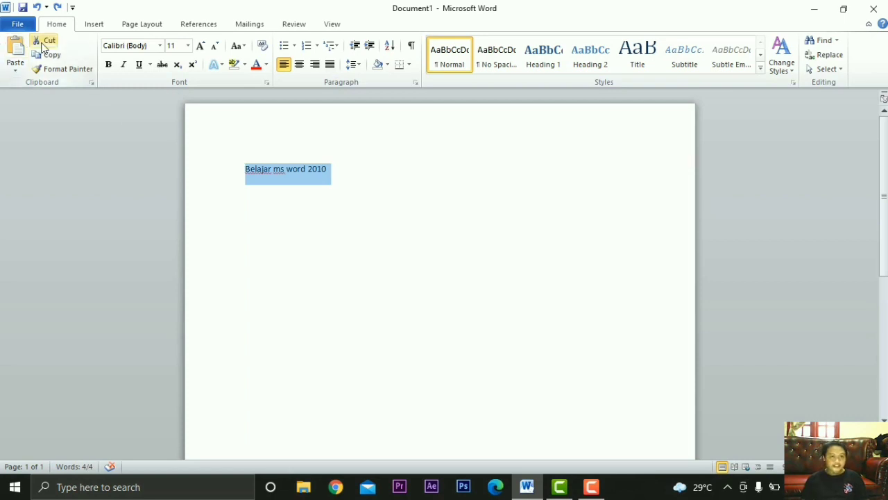
{"action": "left_click", "coordinate": [44, 41]}
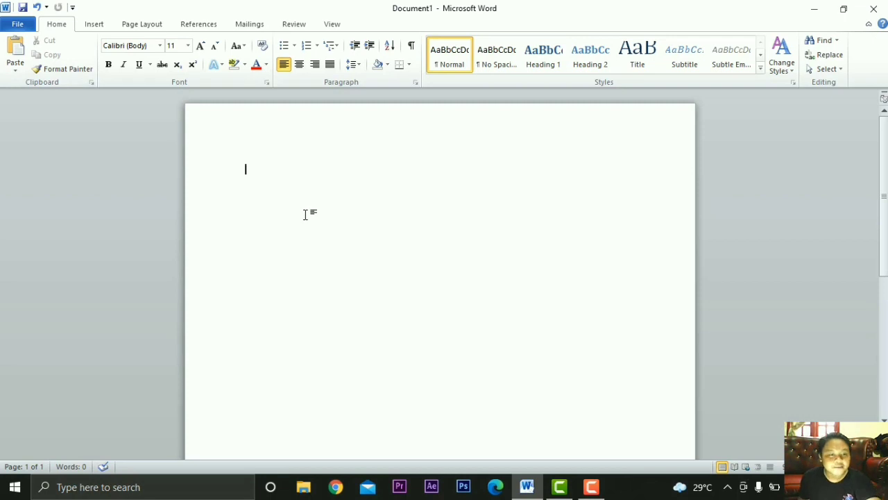
{"action": "key", "text": "ctrl+z"}
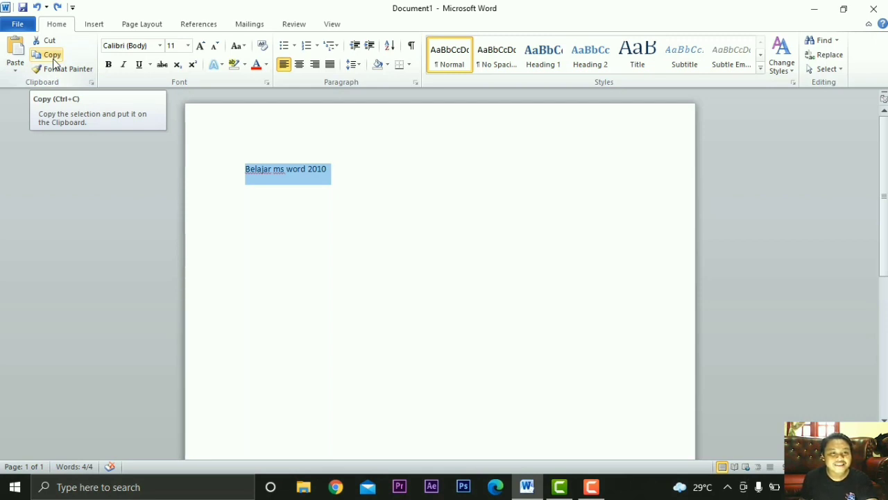
Copy the line "Belajar ms word 2010" and paste the copy as a second line below it
{"action": "left_click", "coordinate": [53, 61]}
{"action": "left_click", "coordinate": [341, 220]}
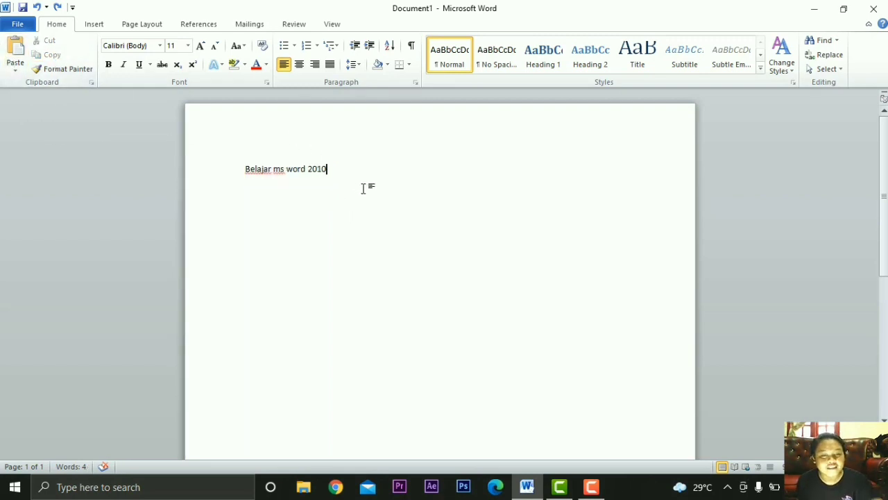
{"action": "left_click", "coordinate": [14, 52]}
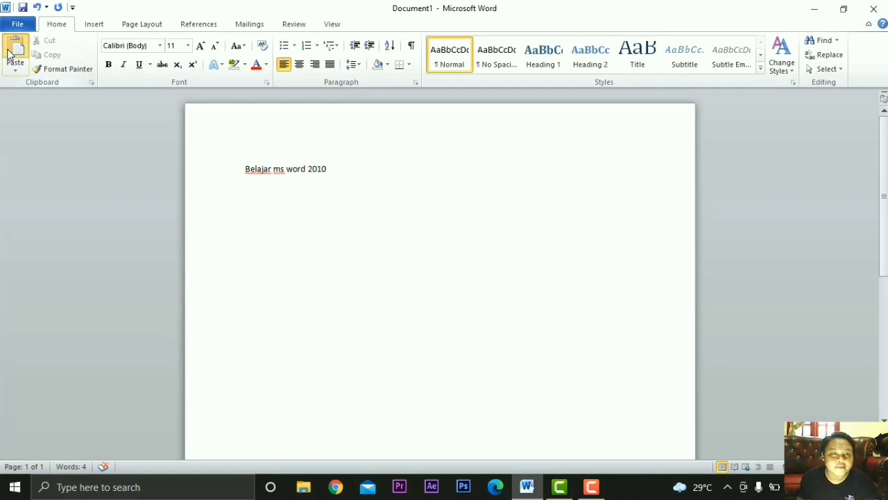
{"action": "triple_click", "coordinate": [336, 189]}
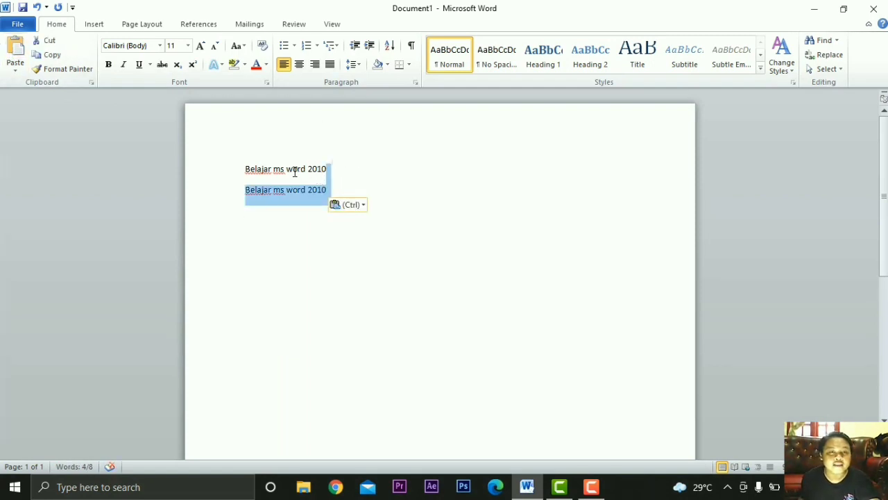
{"action": "left_click", "coordinate": [243, 172]}
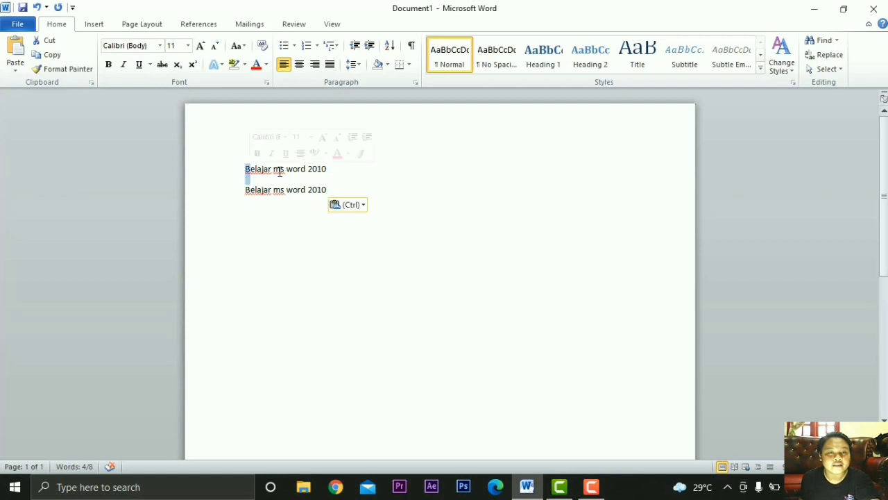
{"action": "left_click", "coordinate": [365, 175]}
{"action": "left_click_drag", "start_coordinate": [340, 191], "coordinate": [283, 177]}
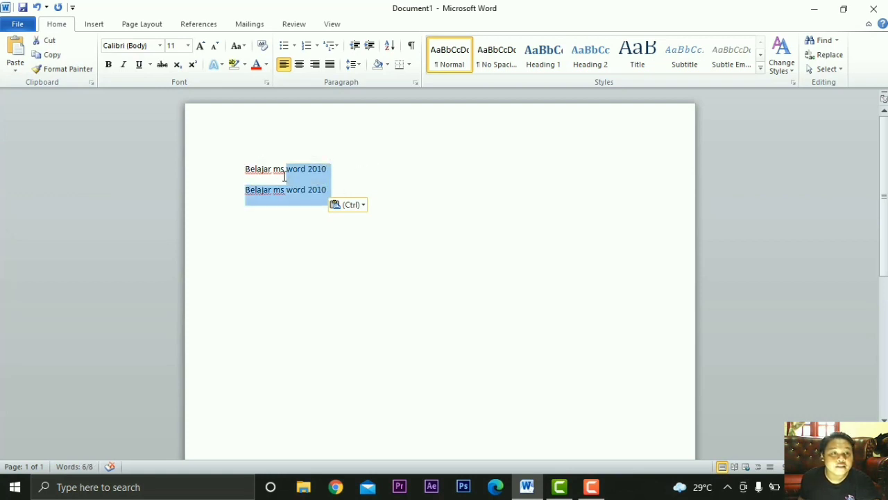
{"action": "left_click", "coordinate": [243, 168]}
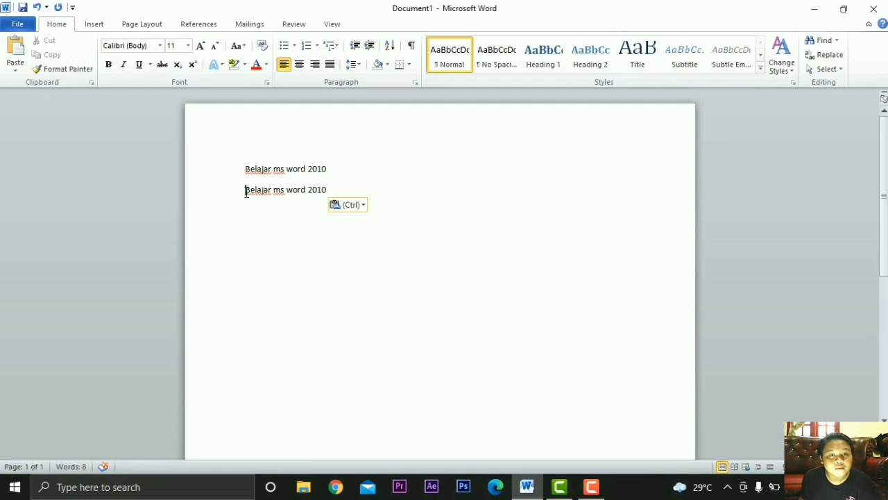
{"action": "left_click_drag", "start_coordinate": [246, 191], "coordinate": [336, 195]}
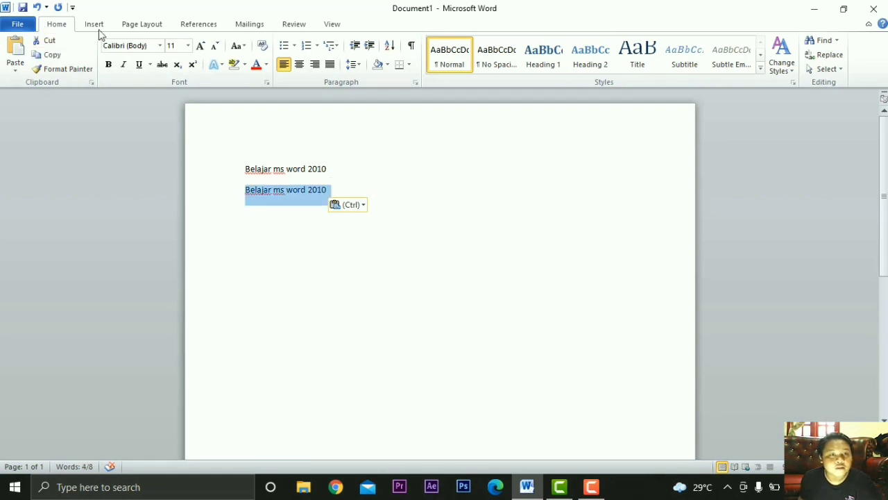
Change the font of the whole first line to Algerian
{"action": "left_click_drag", "start_coordinate": [248, 168], "coordinate": [327, 174]}
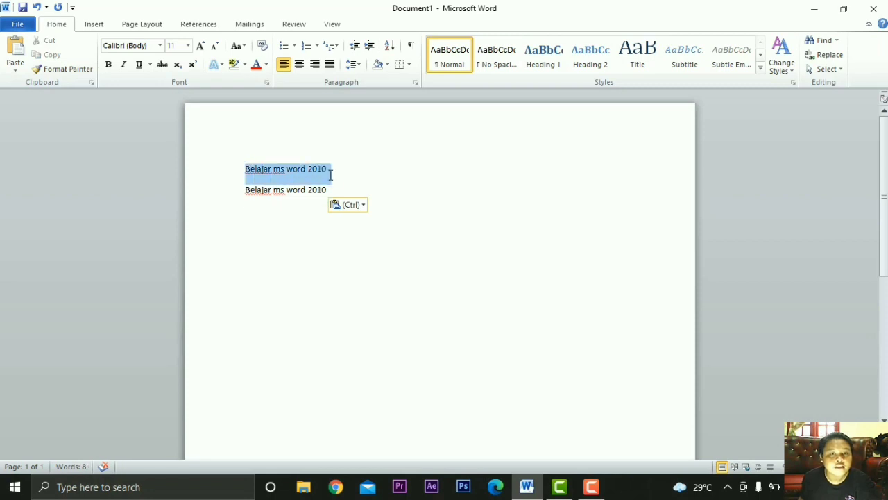
{"action": "left_click", "coordinate": [161, 46]}
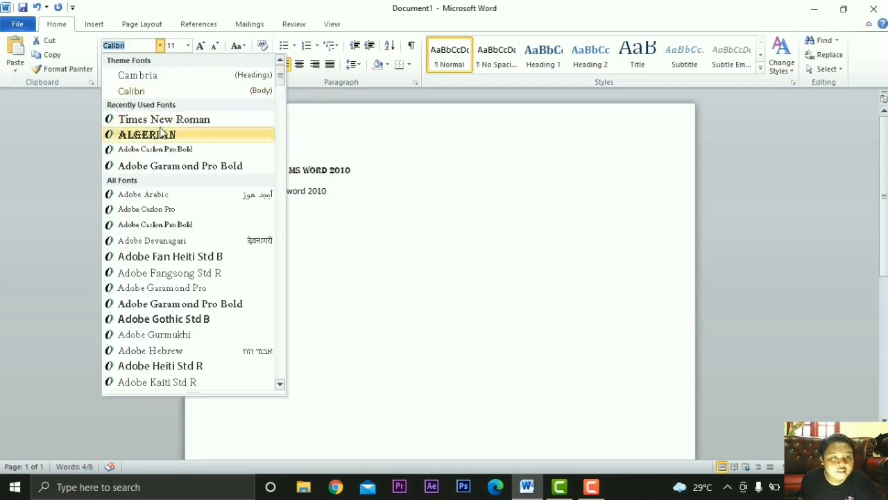
{"action": "left_click", "coordinate": [161, 136]}
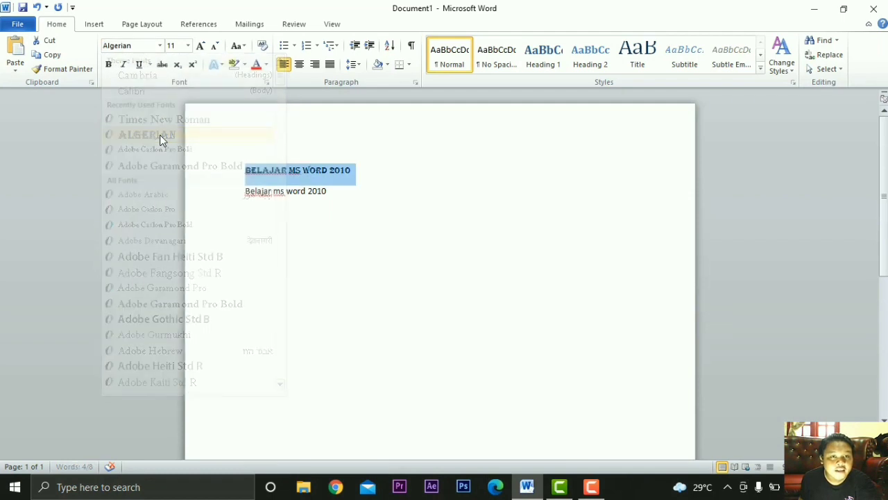
Copy the first line's formatting onto the second line with Format Painter
{"action": "left_click", "coordinate": [254, 191]}
{"action": "left_click_drag", "start_coordinate": [244, 172], "coordinate": [343, 182]}
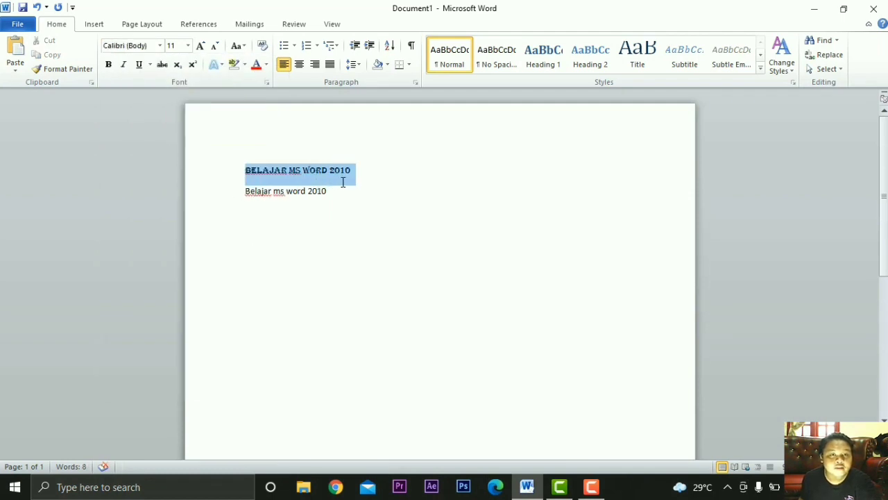
{"action": "left_click", "coordinate": [53, 70]}
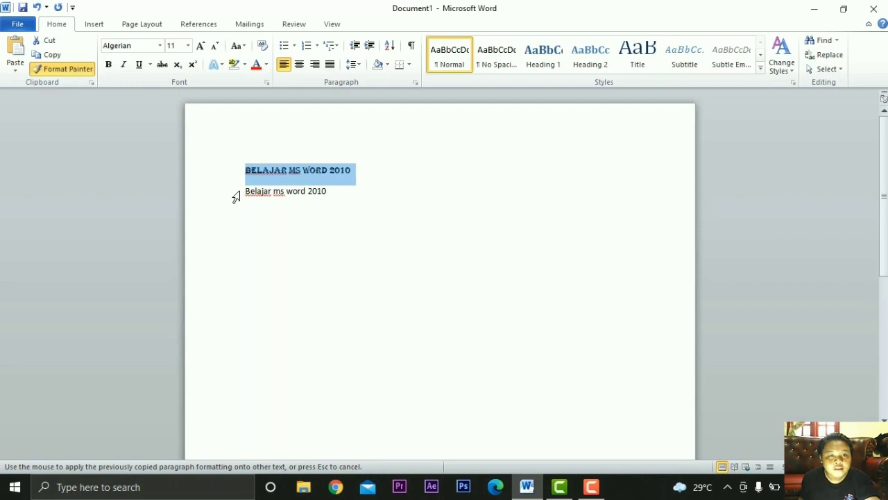
{"action": "left_click", "coordinate": [236, 197]}
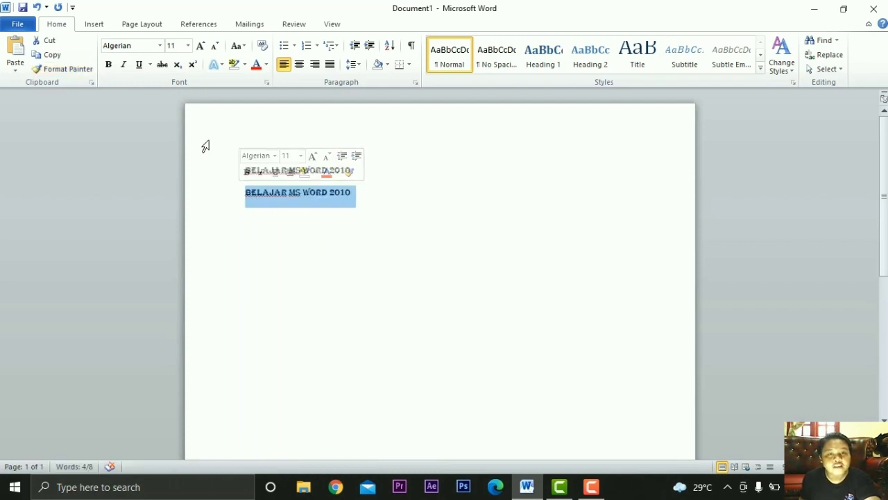
{"action": "left_click", "coordinate": [255, 207]}
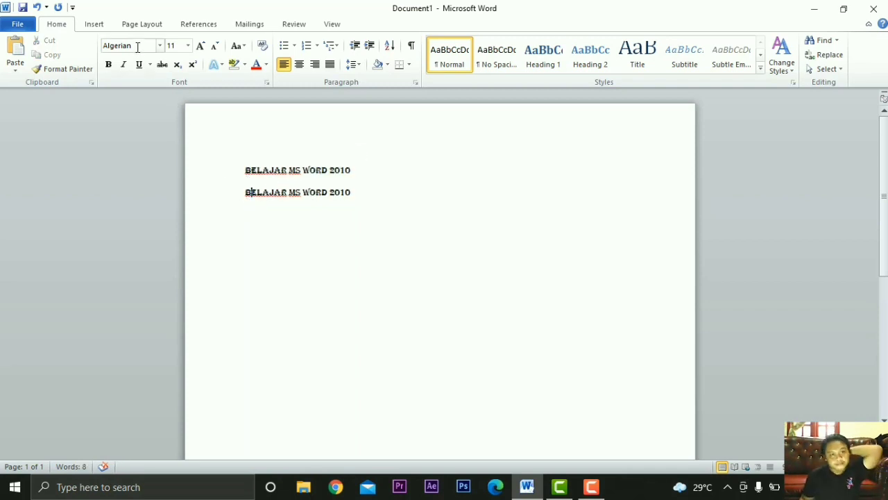
Format the word "Belajar" on the second line as bold Times New Roman at size 12
{"action": "left_click", "coordinate": [160, 45]}
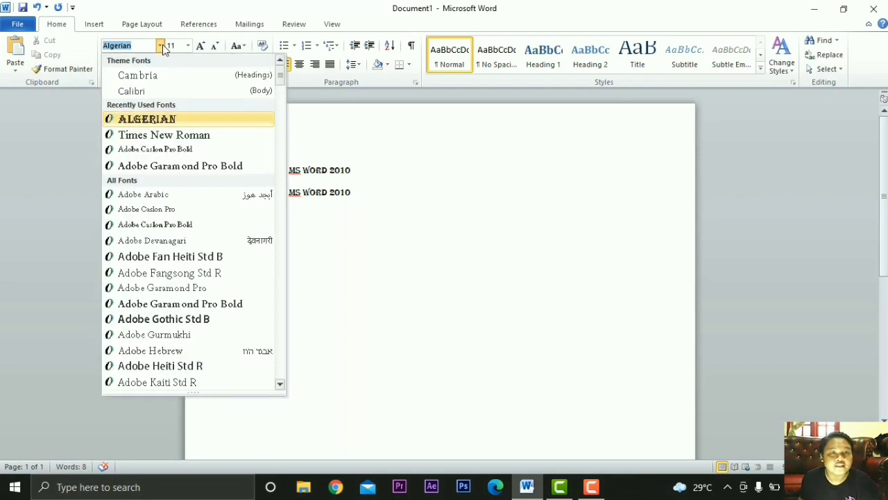
{"action": "left_click", "coordinate": [161, 46]}
{"action": "left_click", "coordinate": [161, 45]}
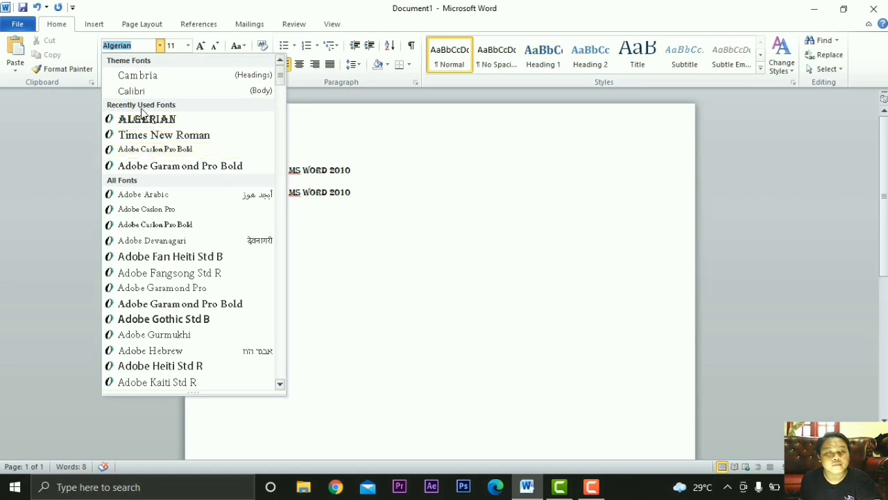
{"action": "left_click", "coordinate": [179, 136]}
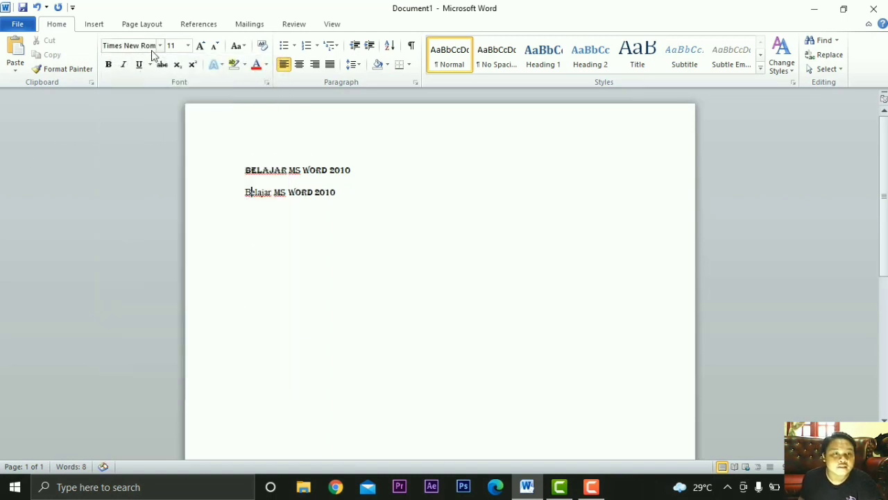
{"action": "left_click", "coordinate": [188, 46]}
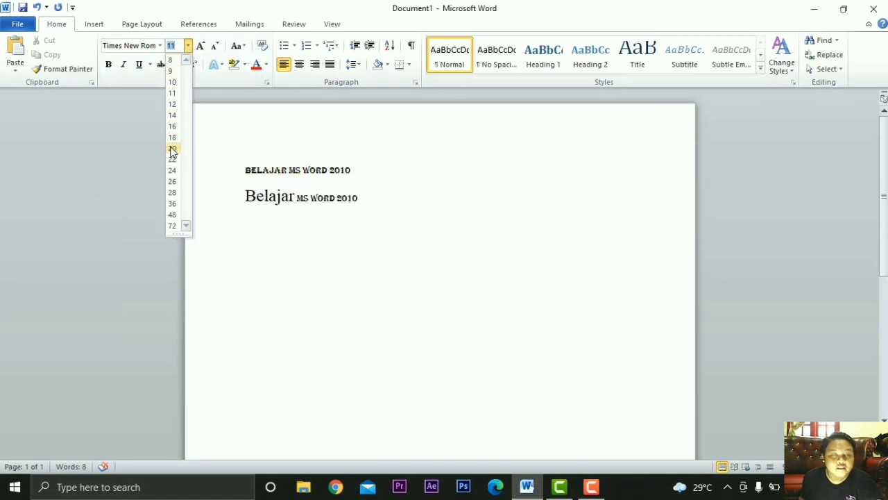
{"action": "left_click", "coordinate": [172, 103]}
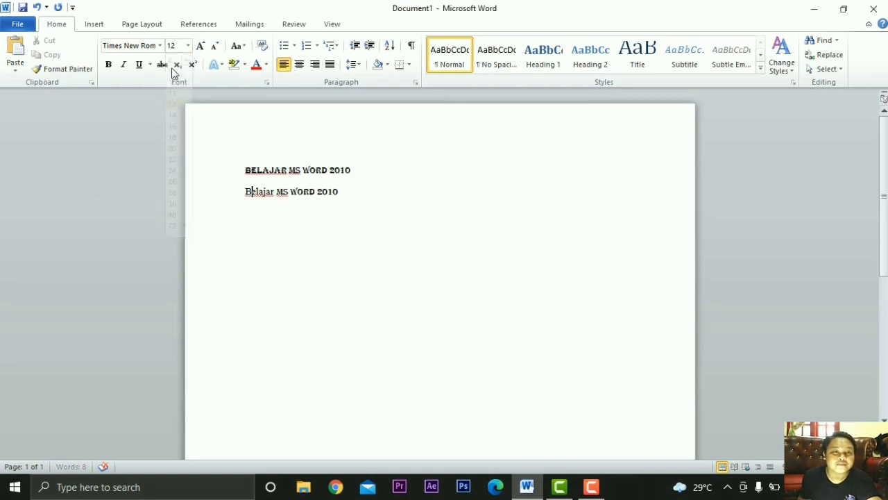
{"action": "left_click", "coordinate": [108, 66]}
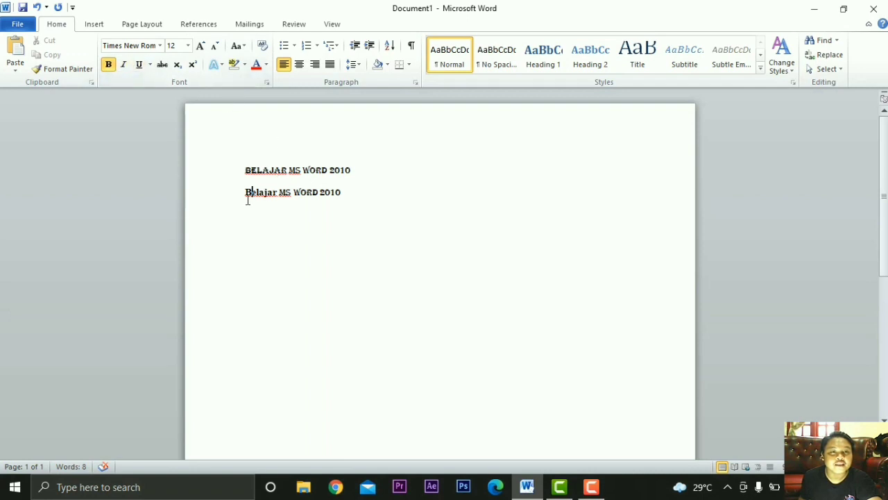
Replace the bold on the whole second line with italic and underlined formatting
{"action": "left_click_drag", "start_coordinate": [244, 195], "coordinate": [349, 201]}
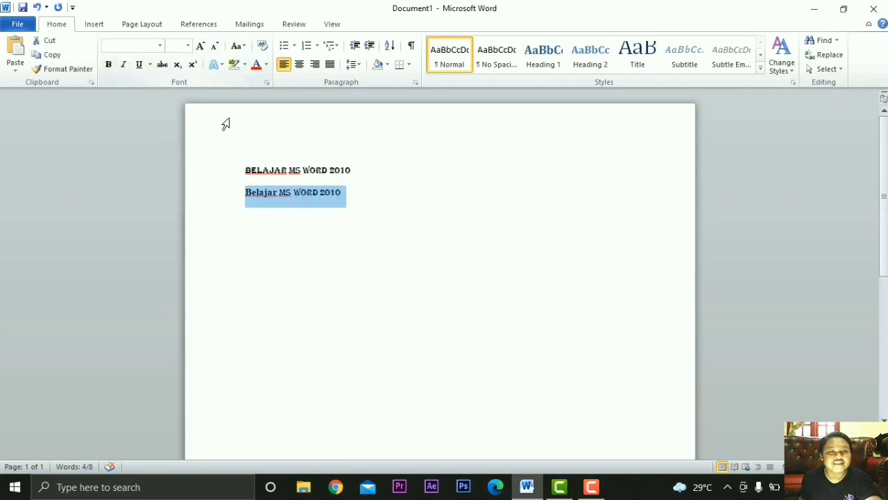
{"action": "left_click", "coordinate": [109, 64]}
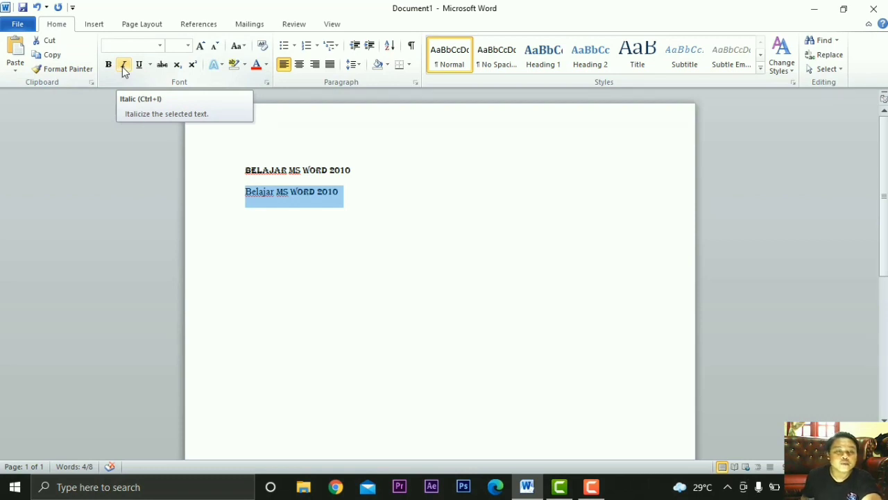
{"action": "left_click", "coordinate": [123, 65]}
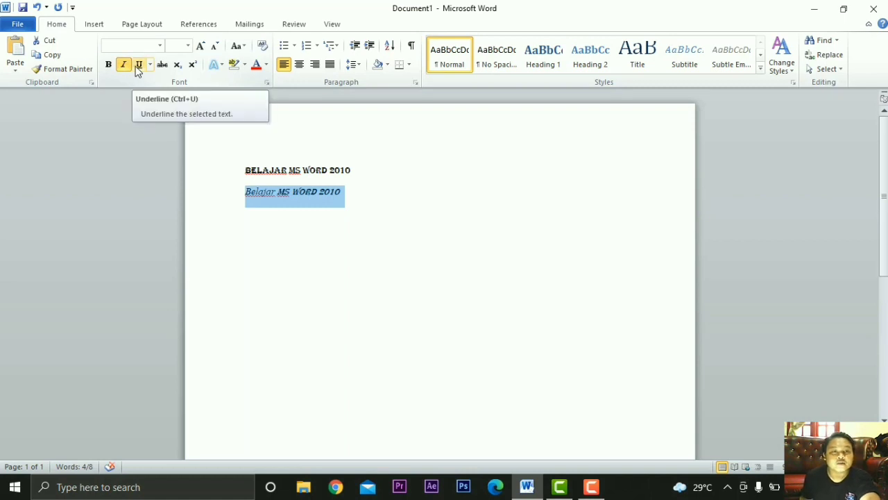
{"action": "left_click", "coordinate": [138, 66]}
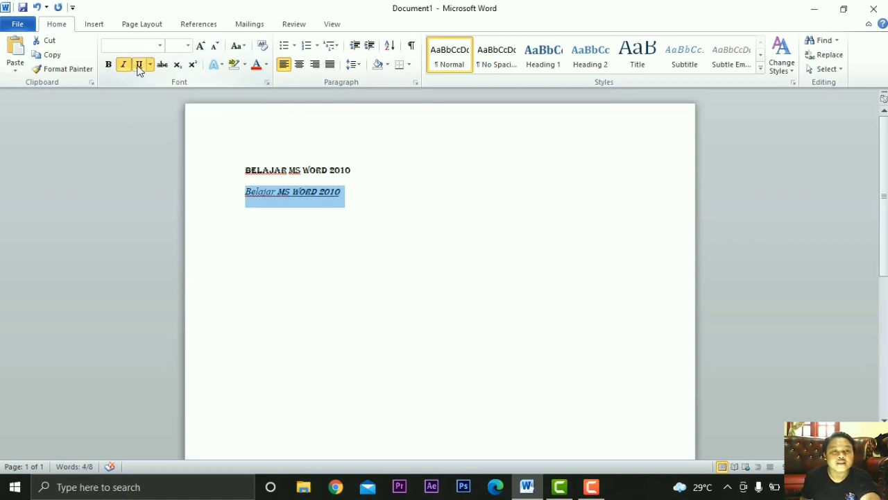
Try left, centered and right alignment on the second line and finish with it justified
{"action": "key", "text": "ctrl+j"}
{"action": "left_click", "coordinate": [285, 66]}
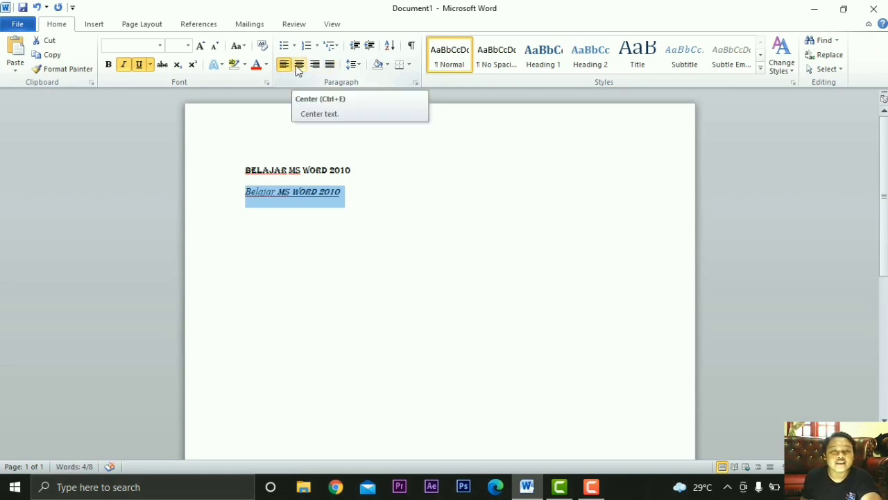
{"action": "left_click", "coordinate": [298, 67]}
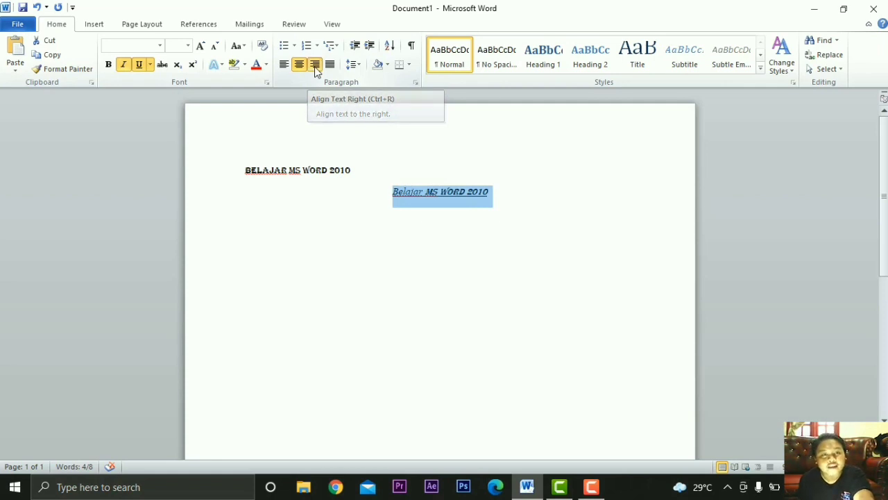
{"action": "left_click", "coordinate": [315, 67]}
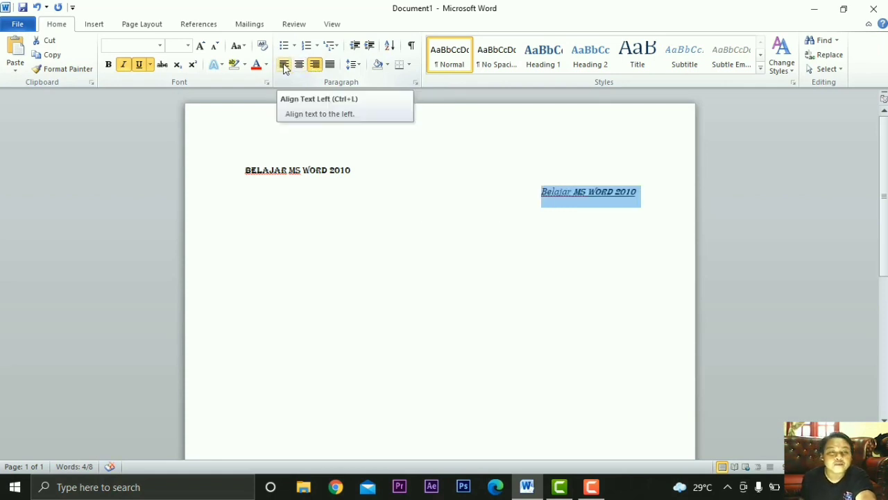
{"action": "left_click", "coordinate": [284, 67]}
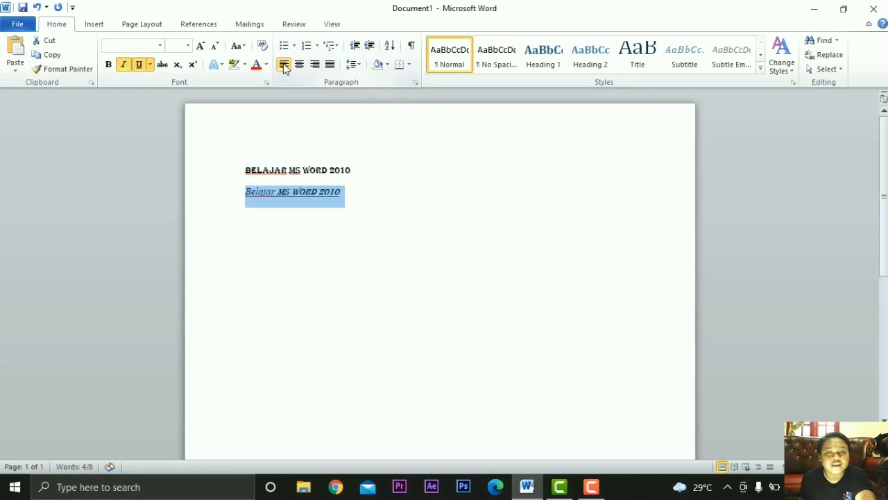
{"action": "left_click", "coordinate": [327, 70]}
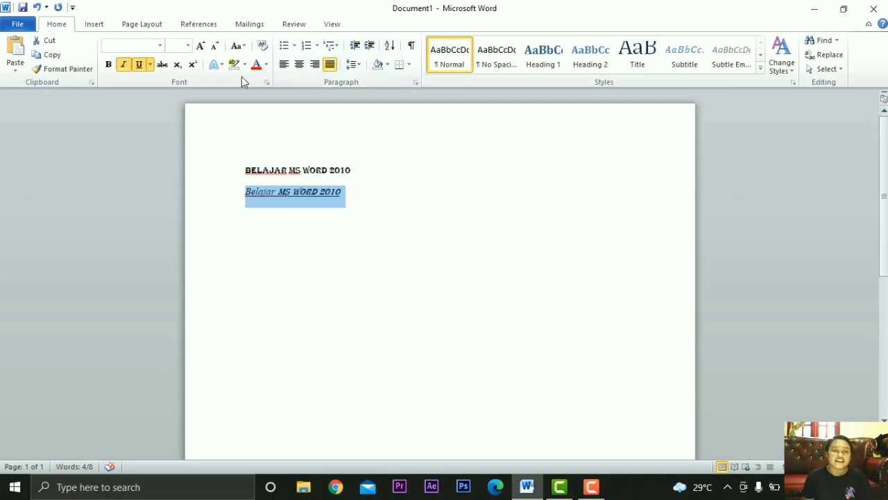
View the bullet library without applying a bullet and change the second line's case to Capitalize Each Word
{"action": "left_click", "coordinate": [293, 50]}
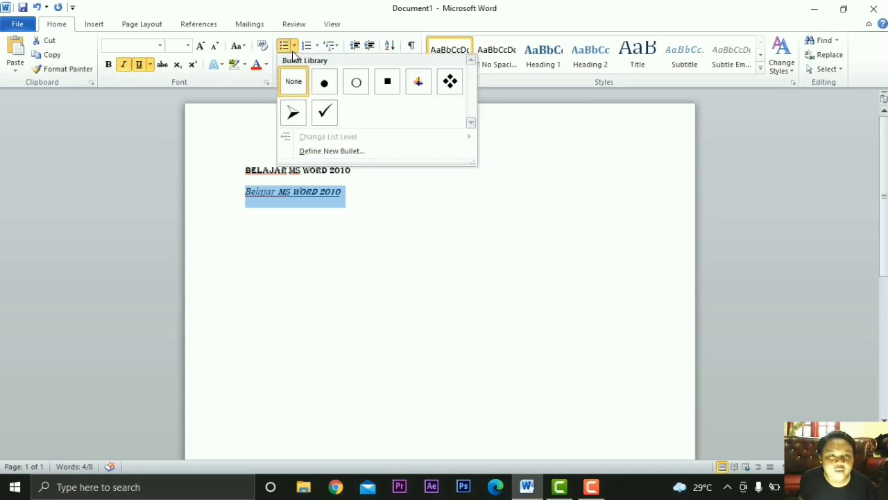
{"action": "left_click", "coordinate": [293, 50]}
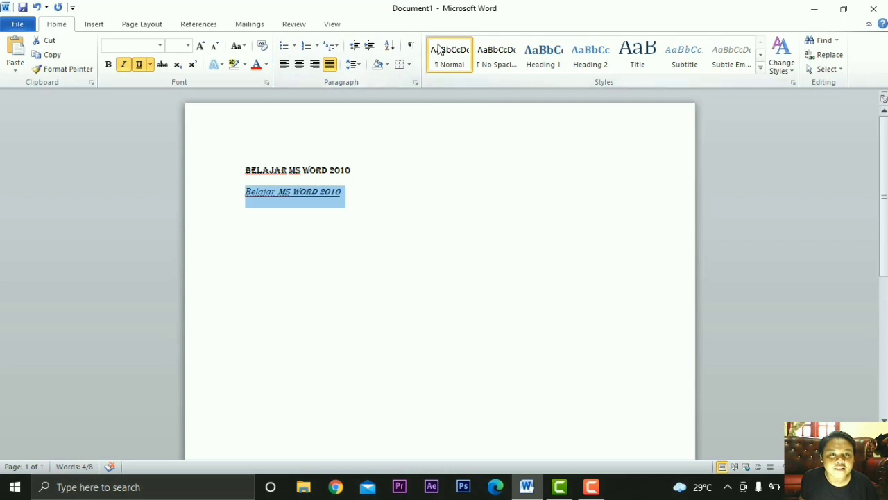
{"action": "left_click", "coordinate": [241, 50]}
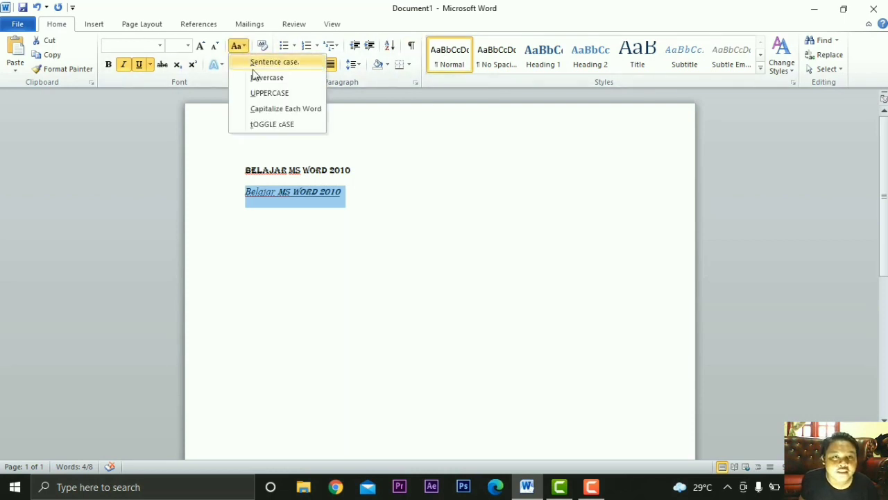
{"action": "left_click", "coordinate": [254, 111]}
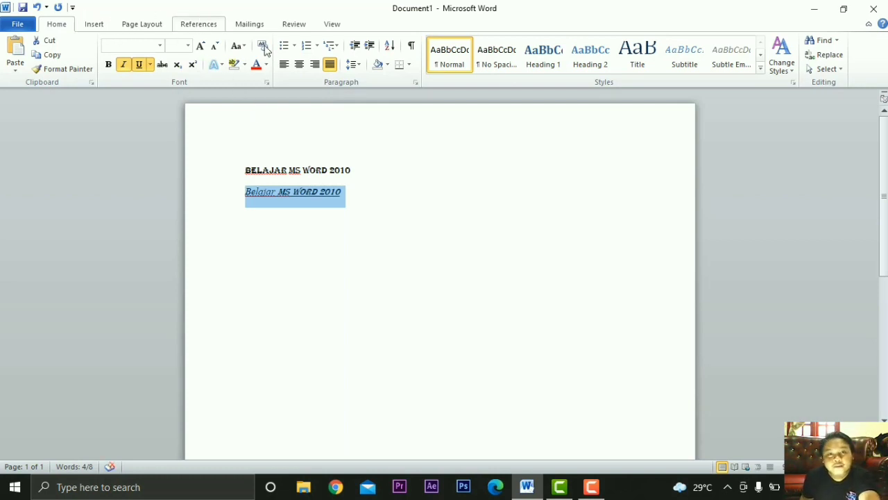
Insert a 4x4 table on the empty line below the second text line
{"action": "left_click", "coordinate": [94, 25]}
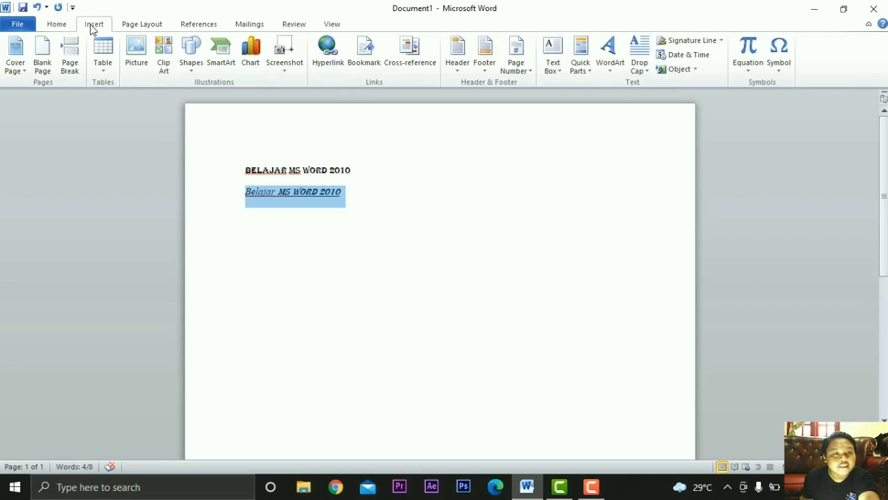
{"action": "left_click", "coordinate": [105, 69]}
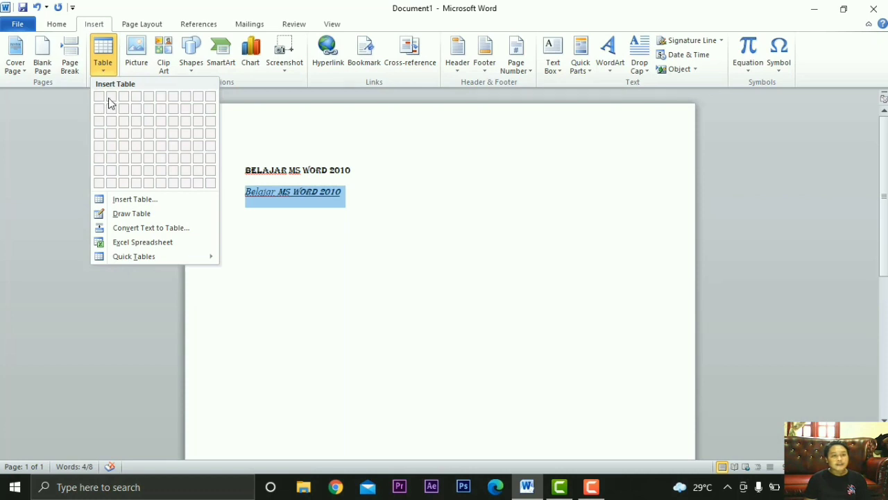
{"action": "left_click", "coordinate": [420, 143]}
{"action": "left_click", "coordinate": [415, 228]}
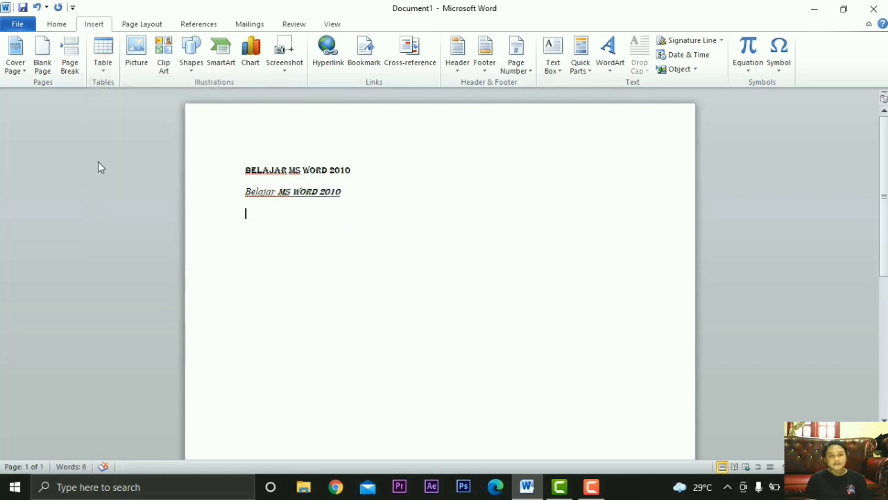
{"action": "left_click", "coordinate": [101, 67]}
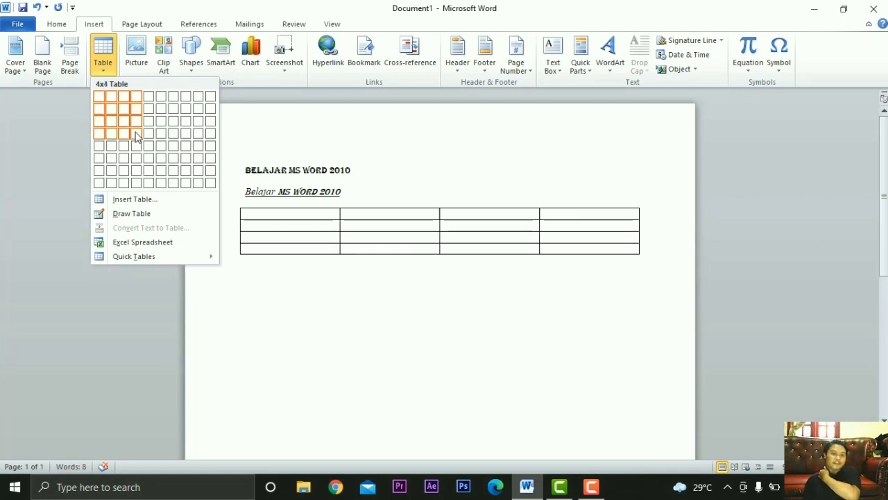
{"action": "left_click", "coordinate": [137, 137]}
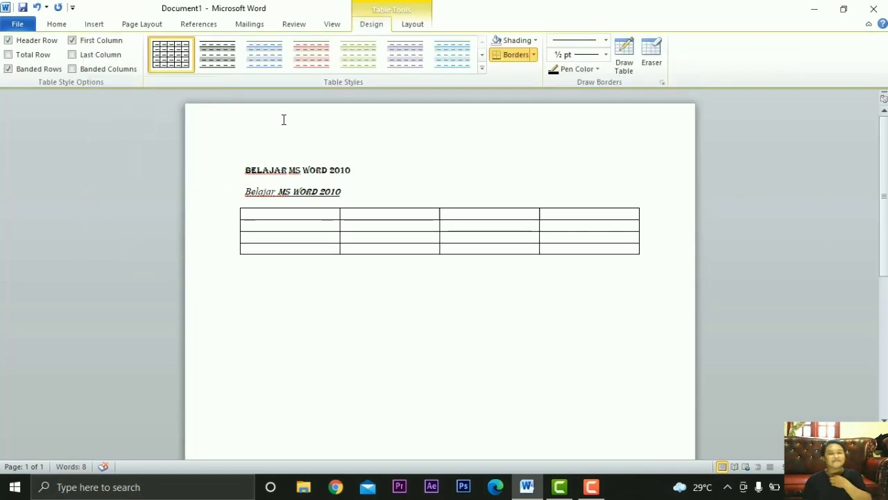
Insert the picture "logoku" from the logo folder in Pictures below the table
{"action": "left_click", "coordinate": [103, 26]}
{"action": "left_click", "coordinate": [252, 281]}
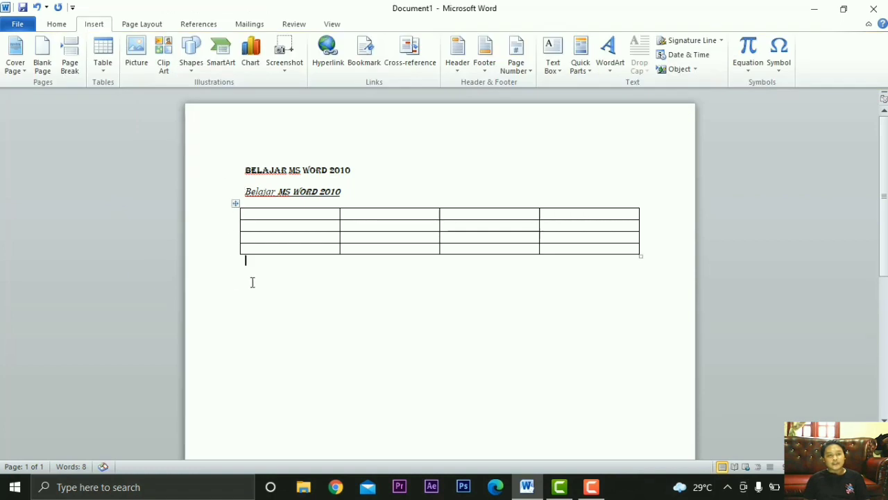
{"action": "left_click", "coordinate": [136, 62]}
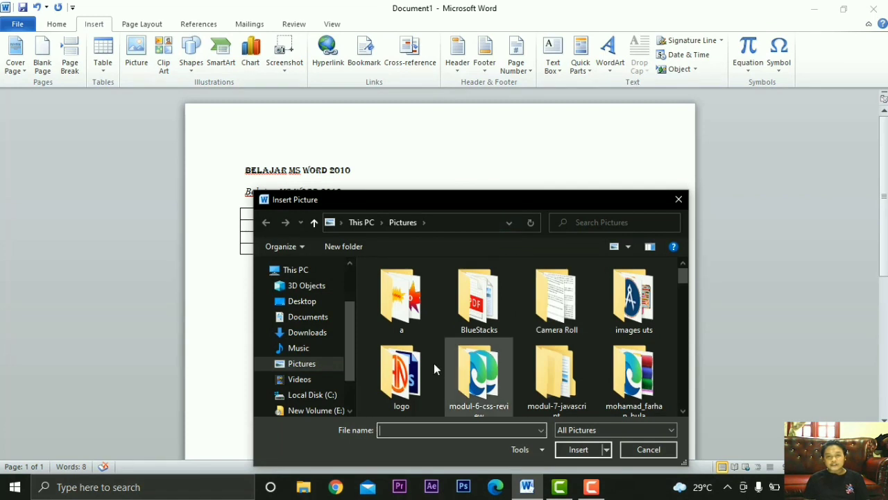
{"action": "double_click", "coordinate": [393, 378]}
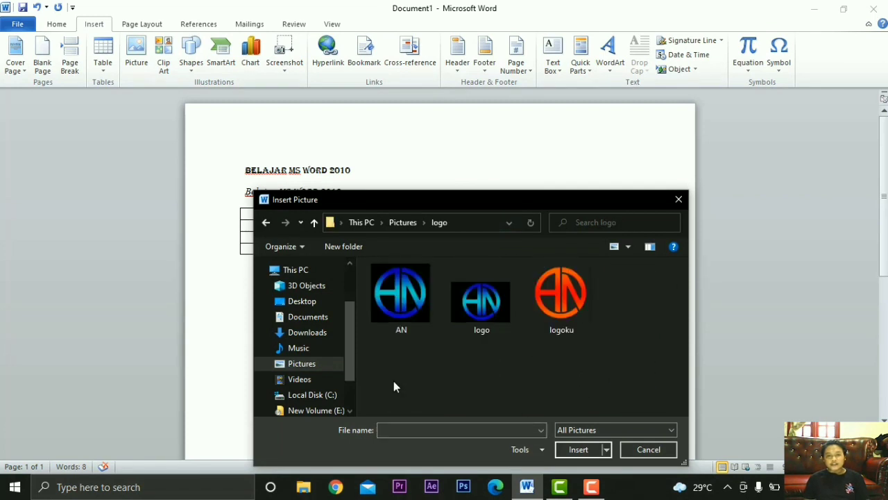
{"action": "double_click", "coordinate": [568, 312]}
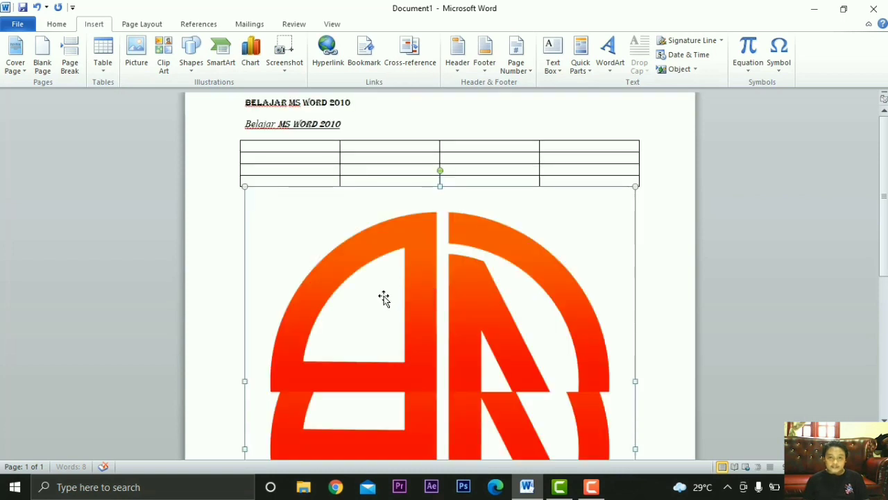
Shrink the inserted logo picture proportionally to about two thirds of its size from its lower-right corner
{"action": "scroll", "coordinate": [448, 324], "scroll_direction": "down", "scroll_amount": 3}
{"action": "scroll", "coordinate": [466, 337], "scroll_direction": "down", "scroll_amount": 3}
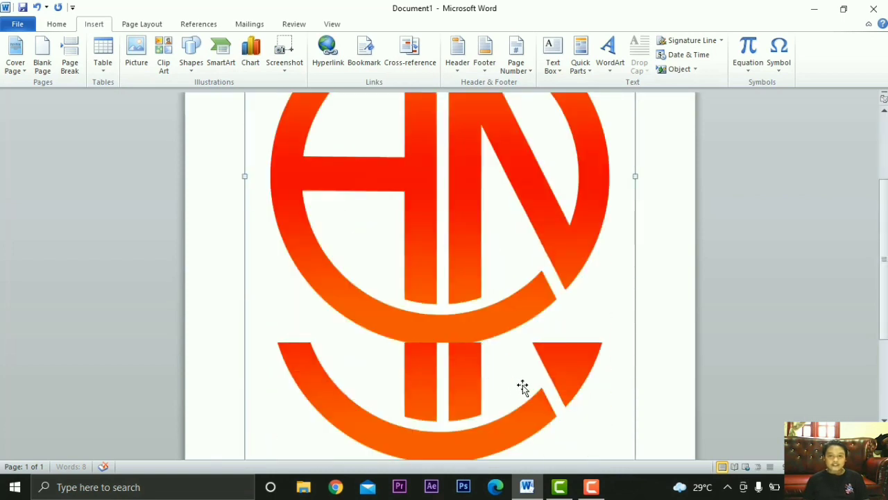
{"action": "left_click", "coordinate": [593, 179]}
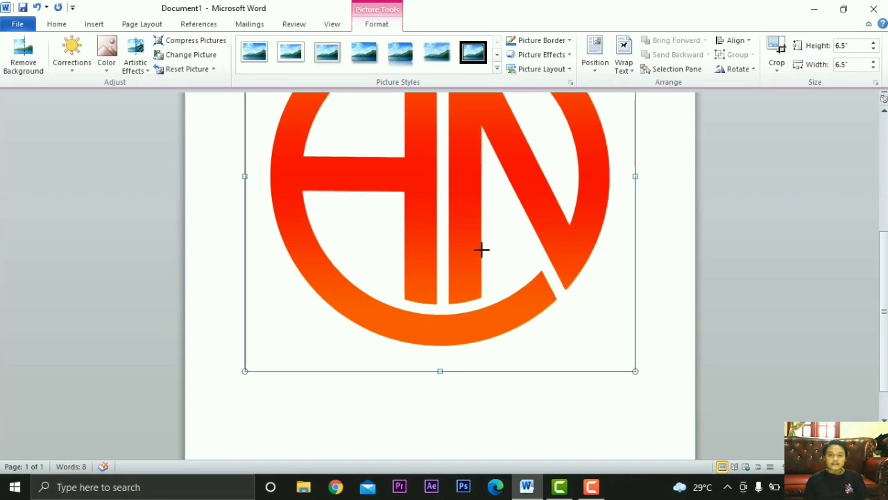
{"action": "left_click_drag", "start_coordinate": [482, 249], "coordinate": [207, 164]}
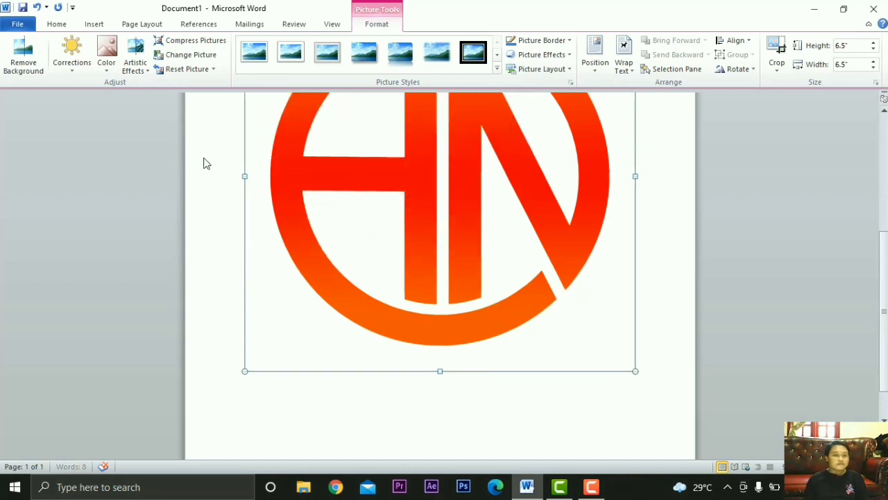
Draw a rectangle about 1.41" high and 2.97" wide below the table, overlapping the logo's upper-right edge
{"action": "left_click", "coordinate": [81, 26]}
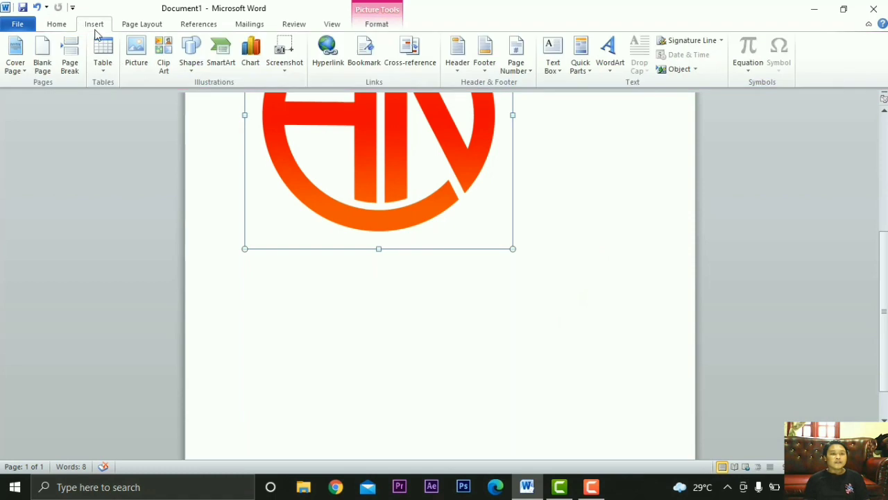
{"action": "scroll", "coordinate": [309, 204], "scroll_direction": "up", "scroll_amount": 8}
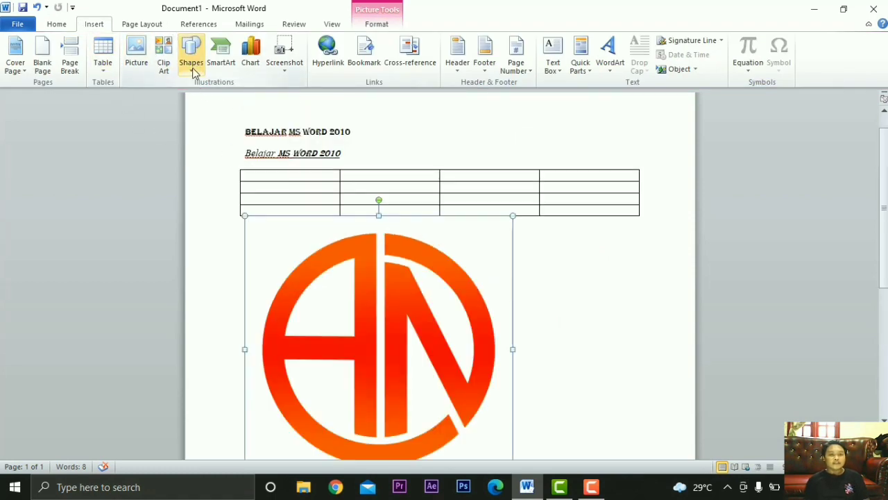
{"action": "left_click", "coordinate": [552, 244]}
{"action": "scroll", "coordinate": [551, 243], "scroll_direction": "down", "scroll_amount": 1}
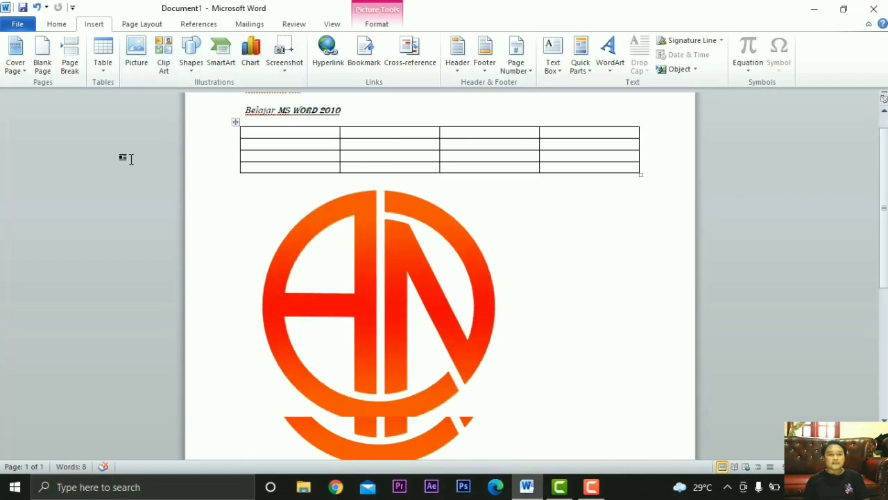
{"action": "left_click", "coordinate": [192, 70]}
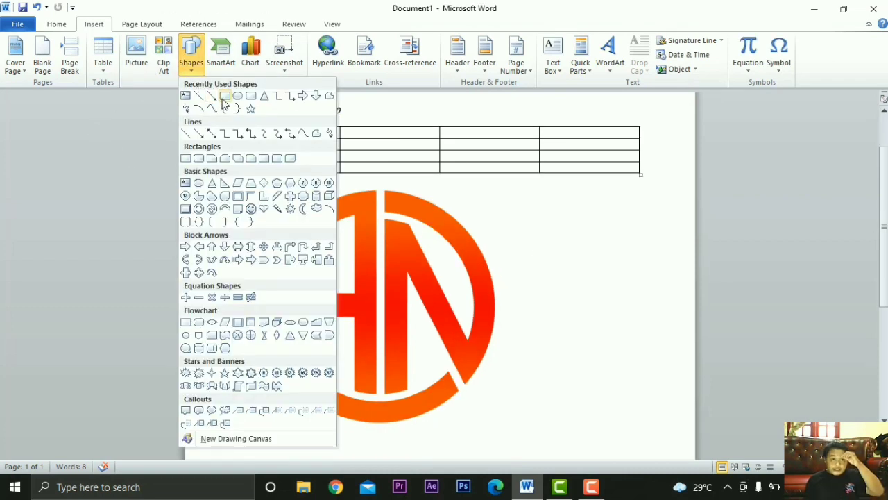
{"action": "left_click", "coordinate": [224, 98]}
{"action": "left_click_drag", "start_coordinate": [476, 190], "coordinate": [654, 274]}
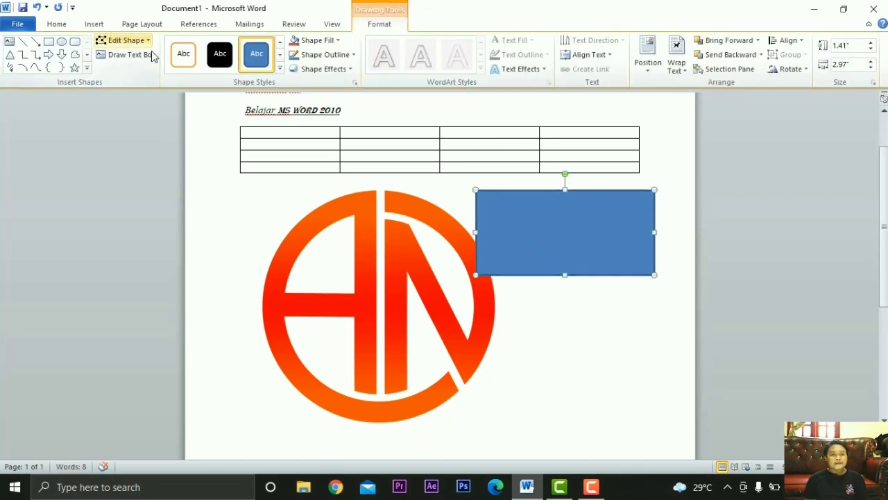
Try the orange-outlined, black and blue shape styles on the rectangle and finish with the solid red fill style
{"action": "left_click", "coordinate": [200, 54]}
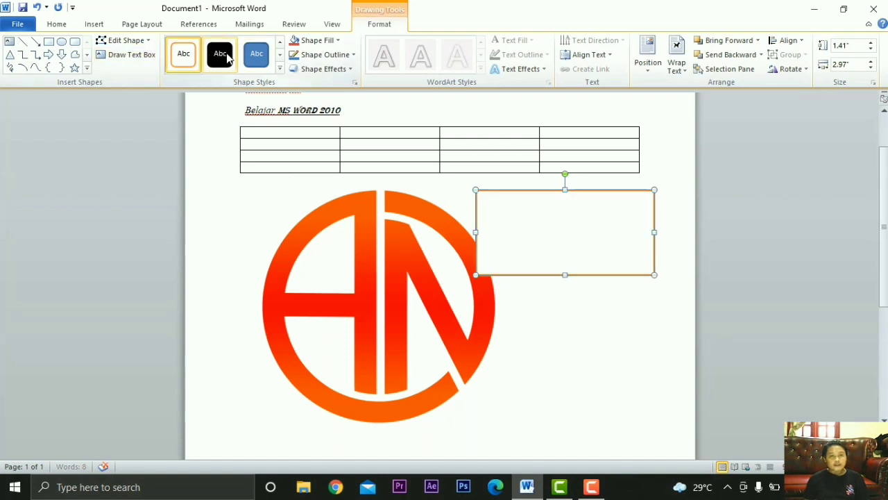
{"action": "left_click", "coordinate": [228, 58]}
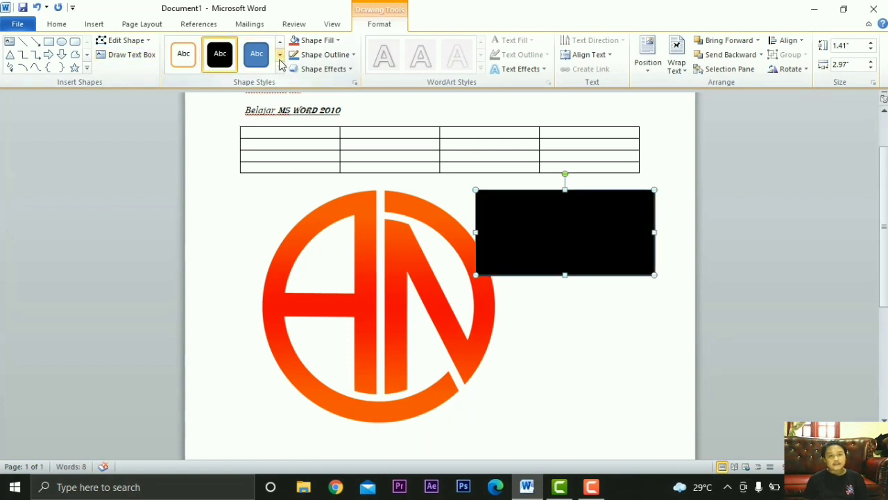
{"action": "left_click", "coordinate": [257, 54]}
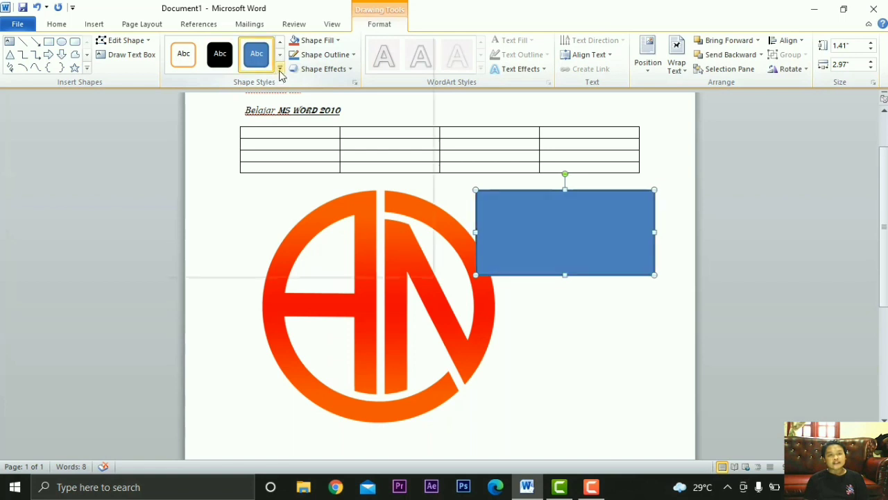
{"action": "left_click", "coordinate": [280, 70]}
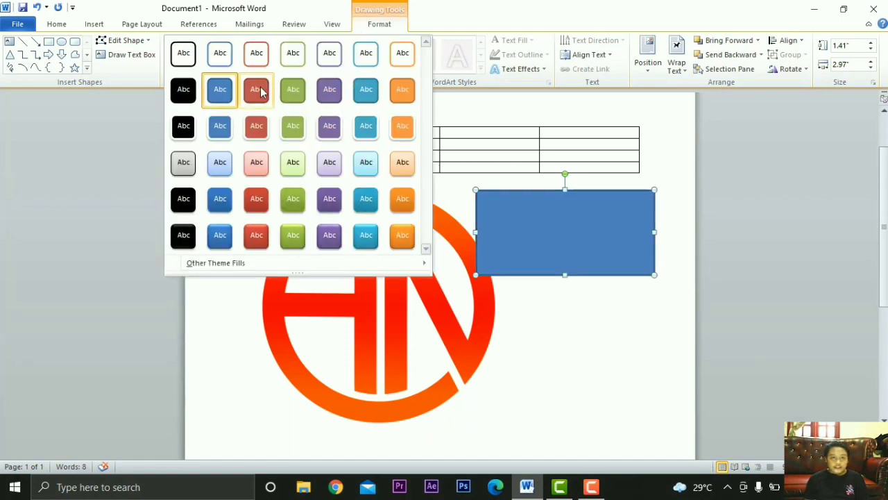
{"action": "left_click", "coordinate": [257, 91]}
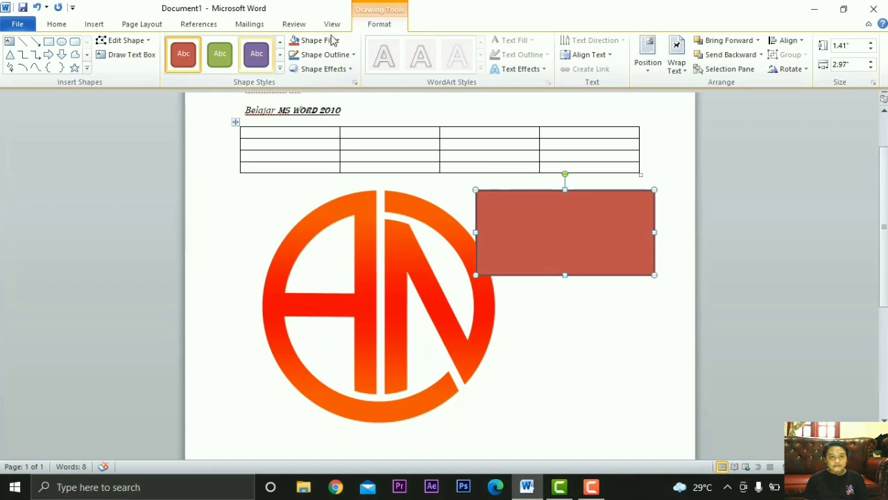
{"action": "left_click", "coordinate": [94, 25]}
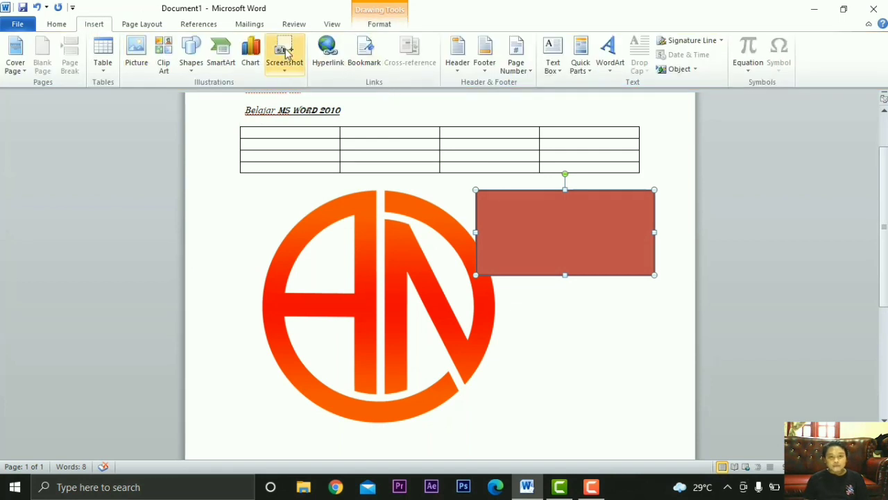